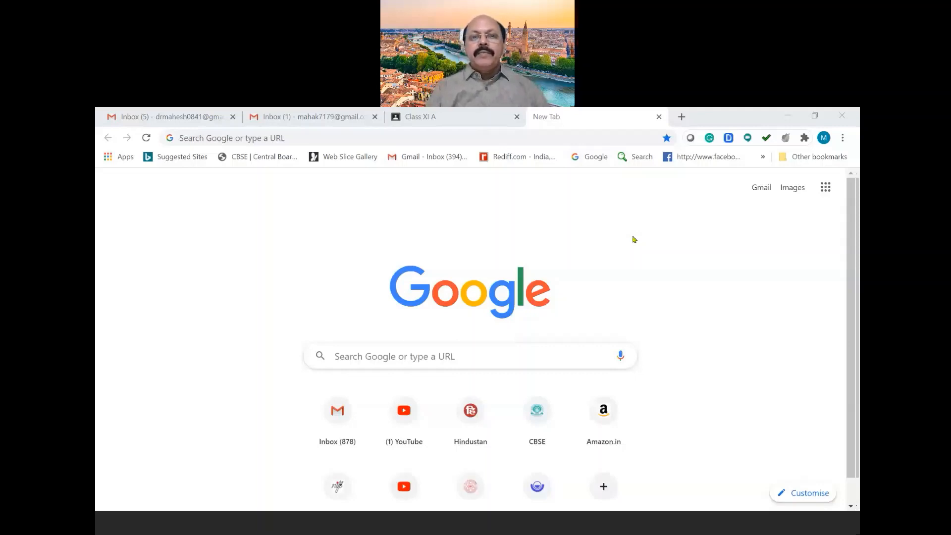
click(344, 352)
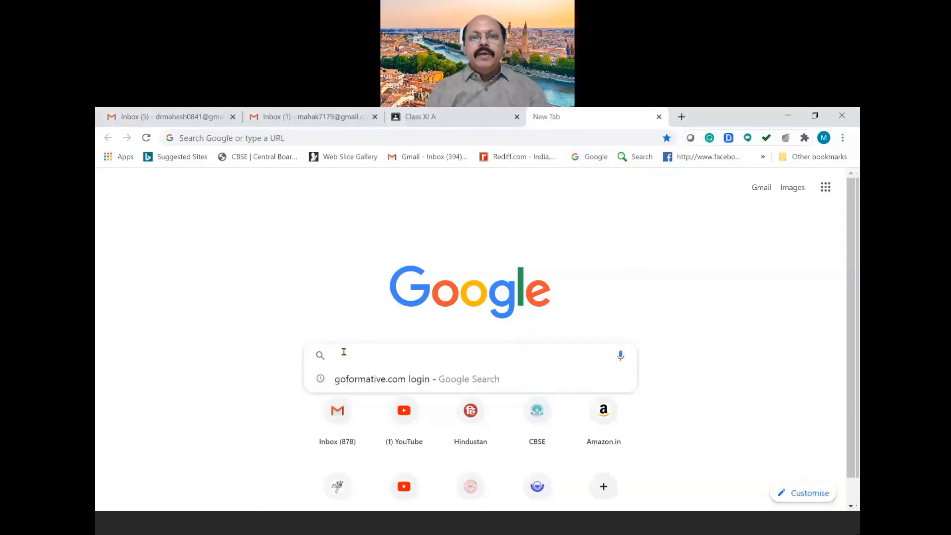
text(ww)
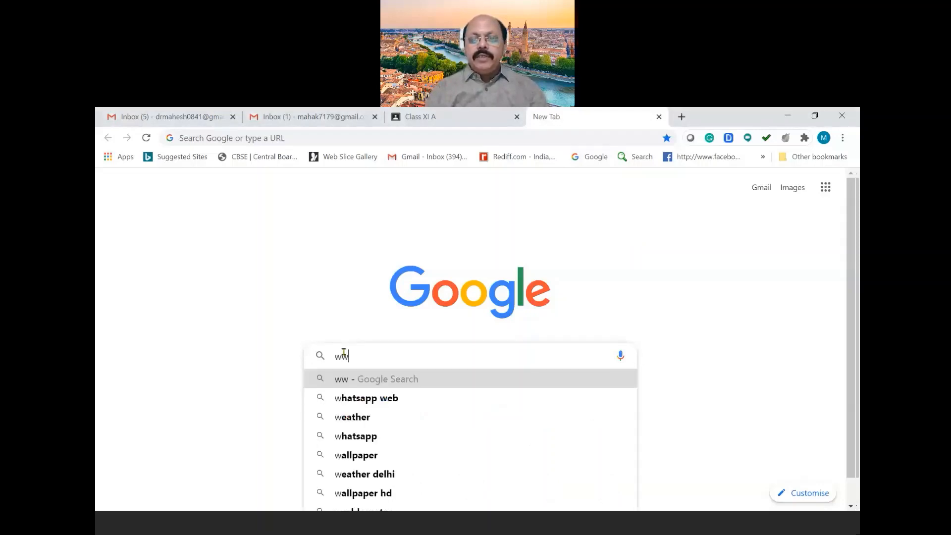
text(w)
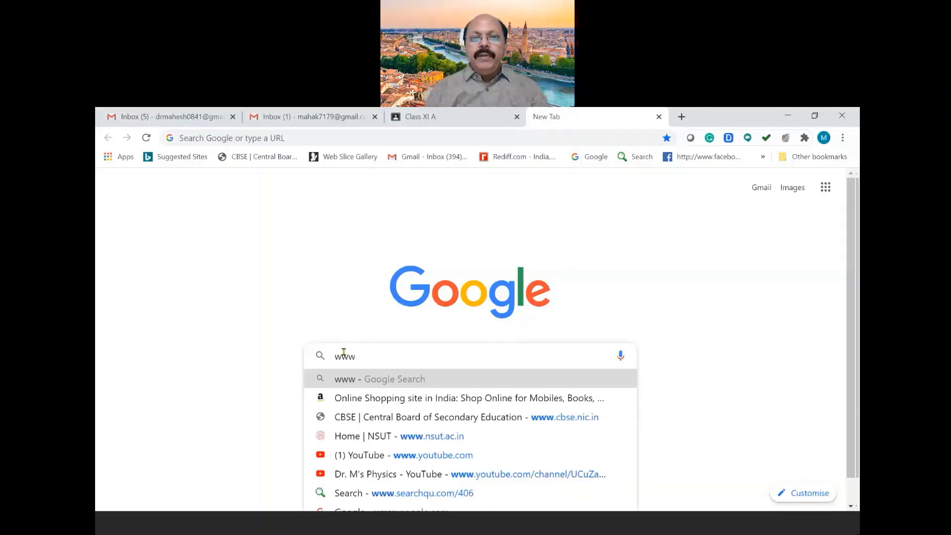
text(.g)
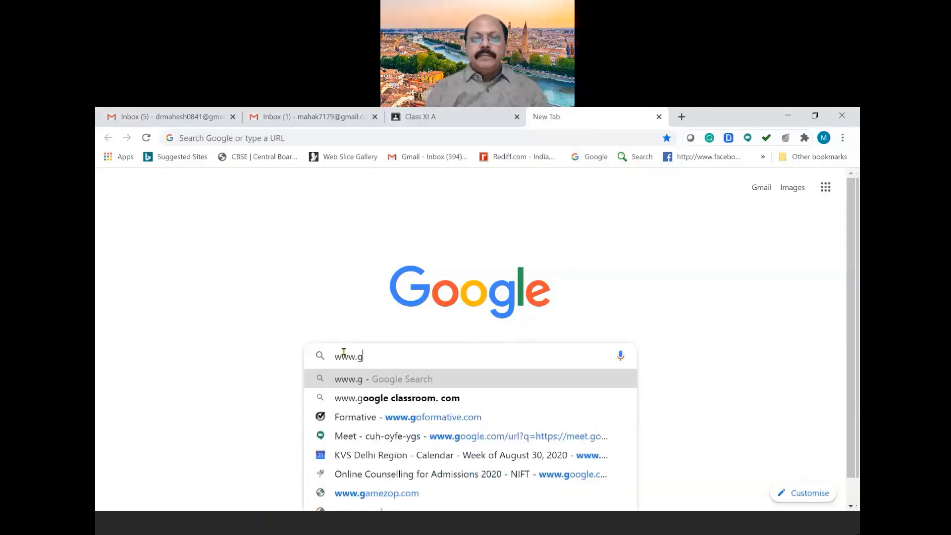
text(o)
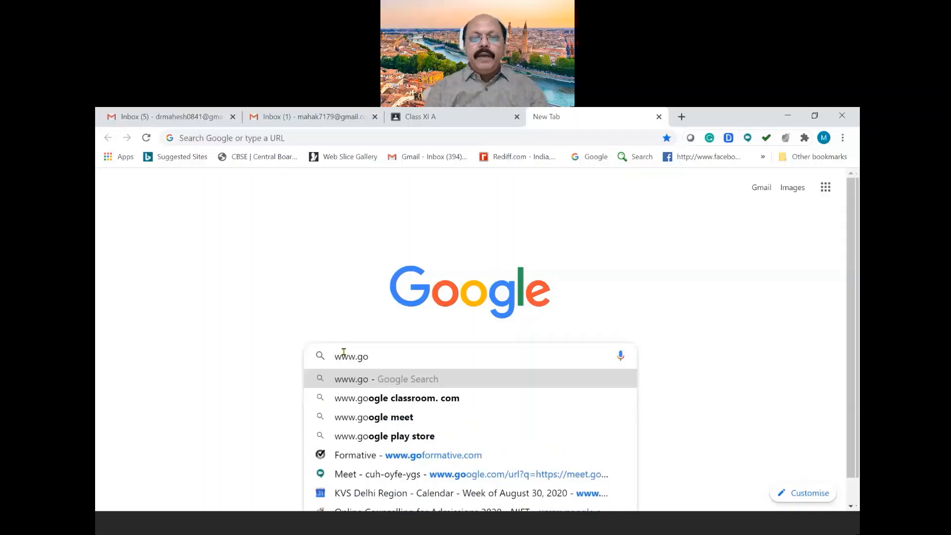
text(format)
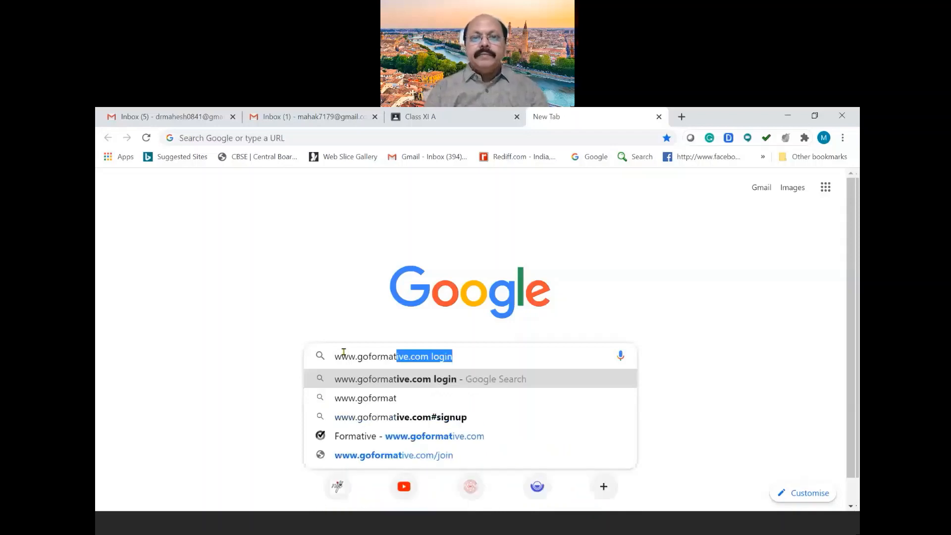
text(ive)
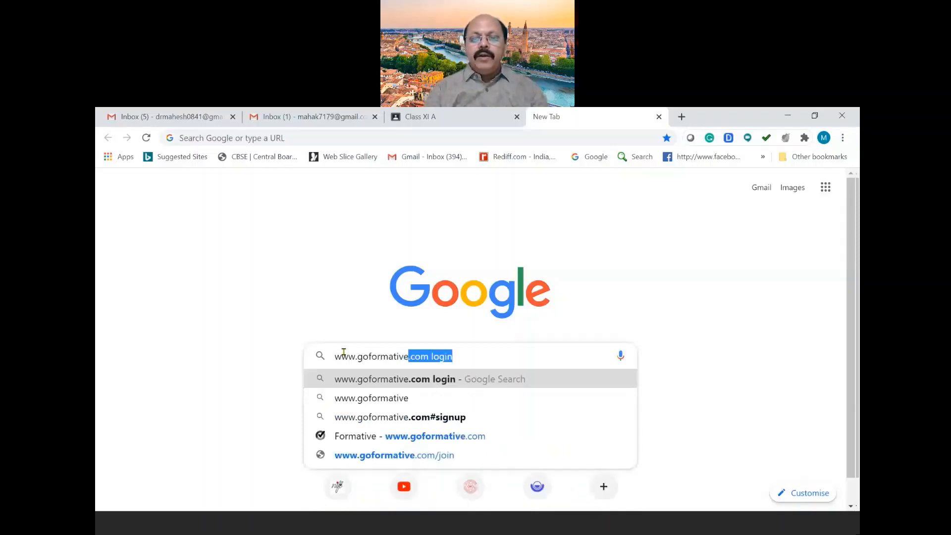
text(.)
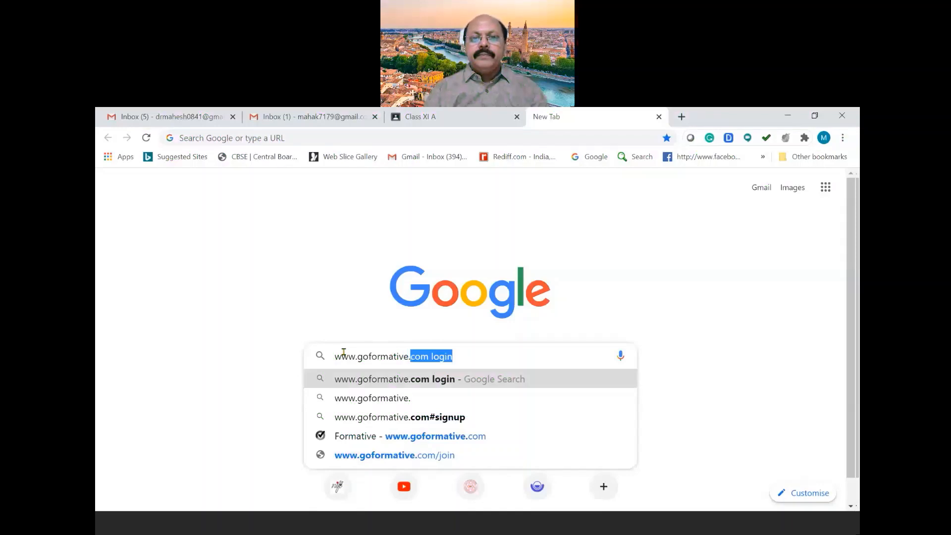
text(com)
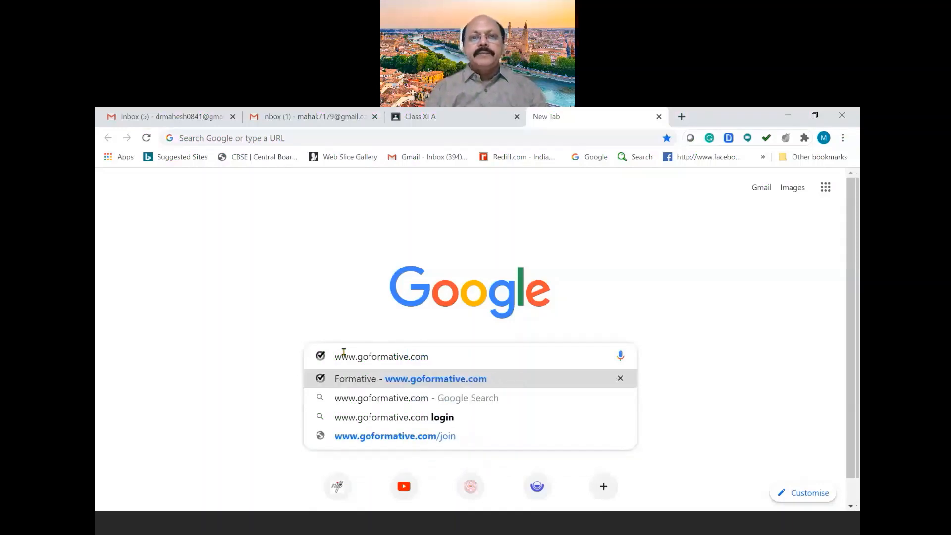
key(Return)
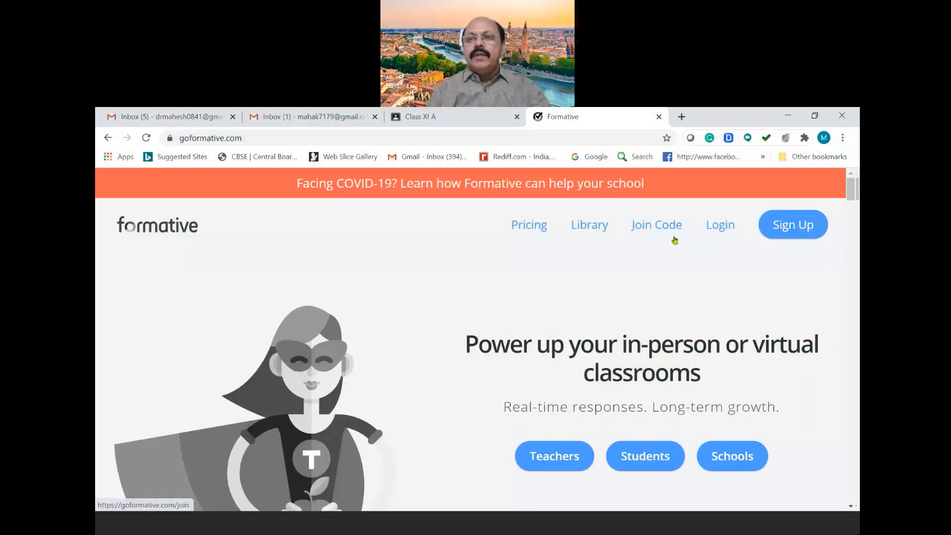
Step: Start a teacher sign-up on Formative using the Google Class account for Google sign-in
click(784, 228)
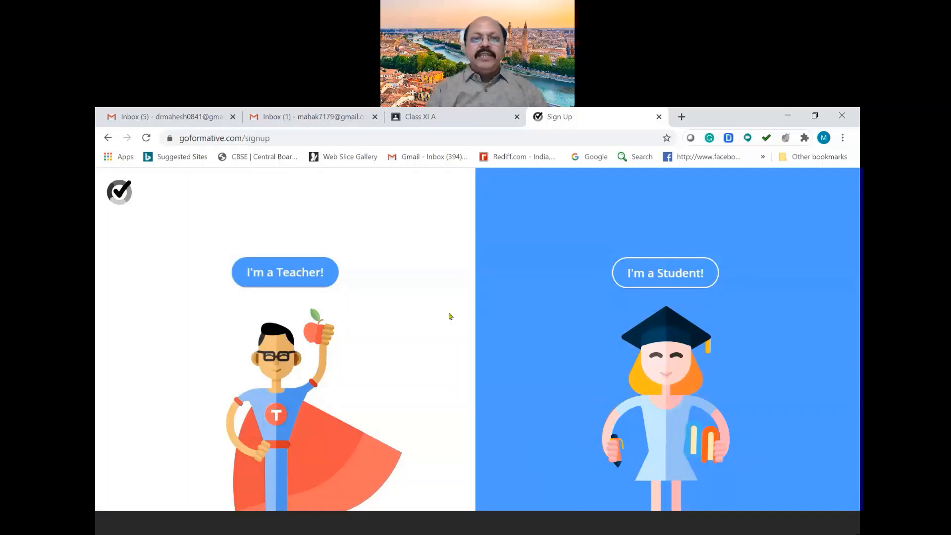
click(276, 276)
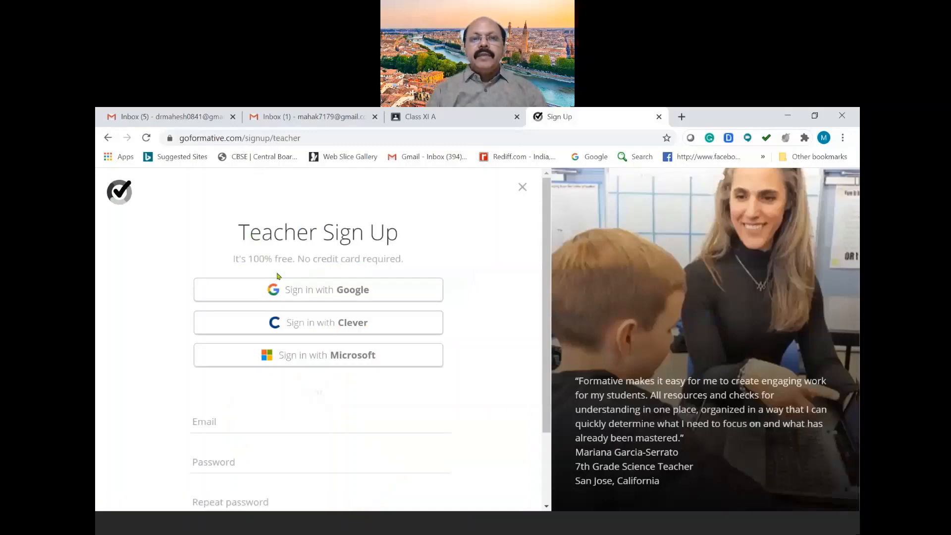
click(394, 285)
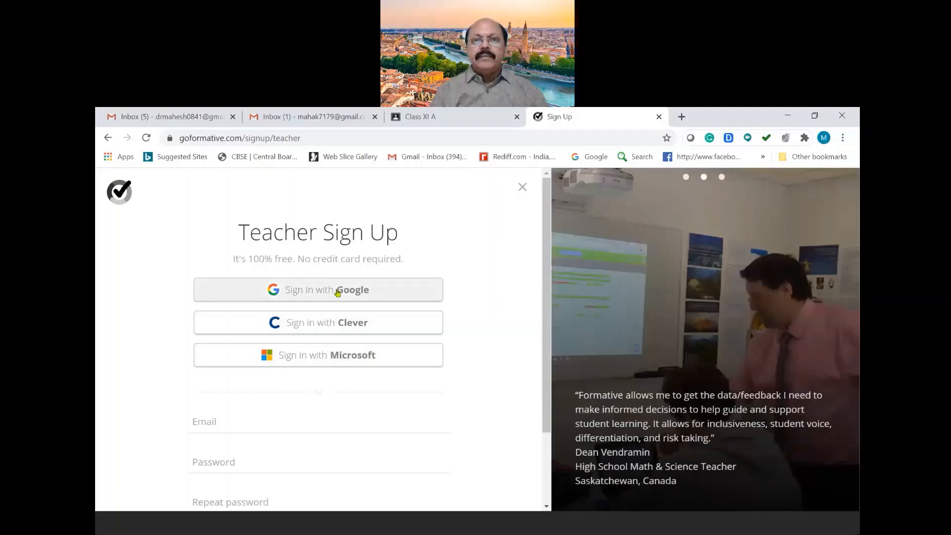
click(338, 291)
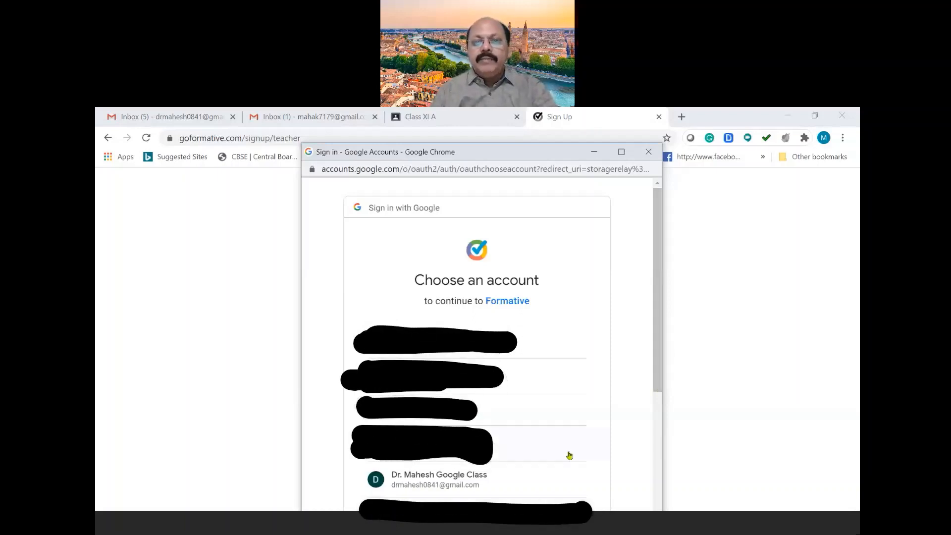
click(465, 482)
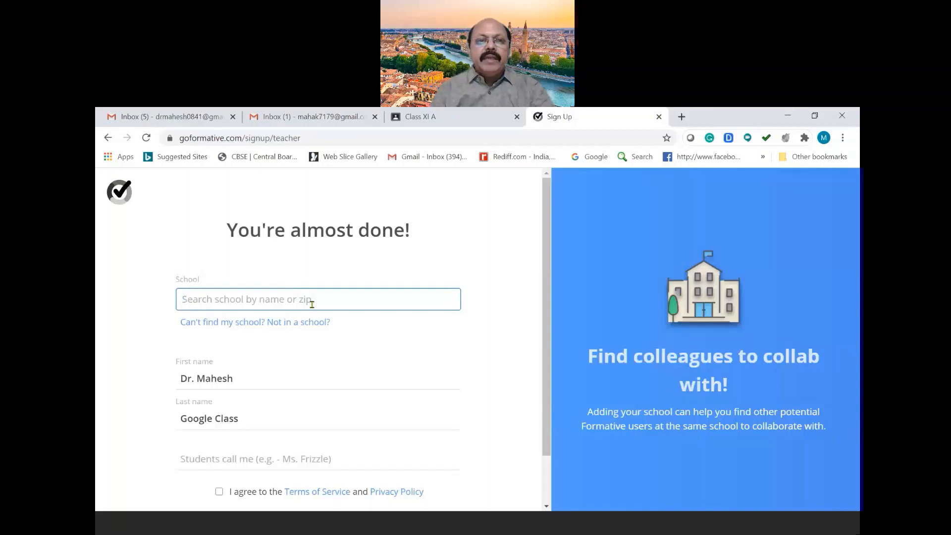
Step: Switch to manual school entry and enter the school name KENDRIYA VIDAYALAYA NO 2 DELHI CANTT
click(217, 324)
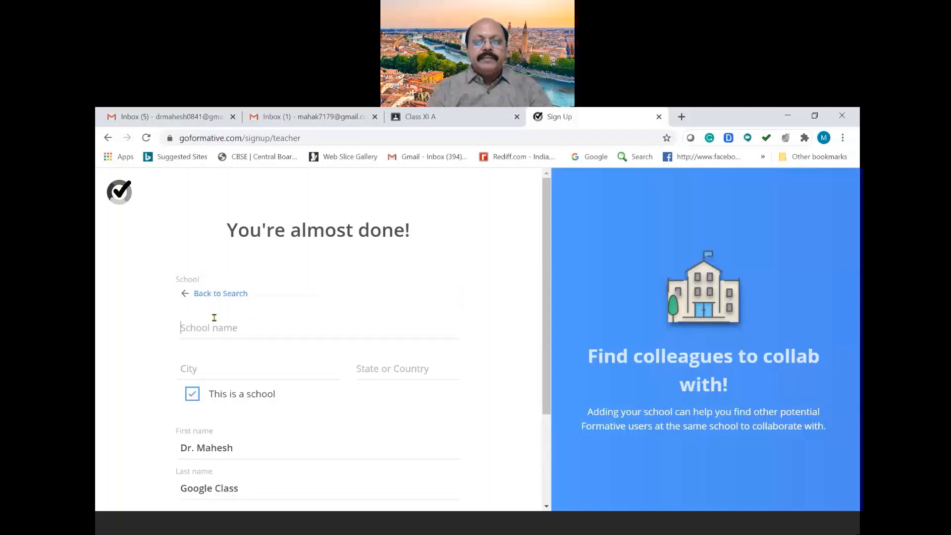
text(K)
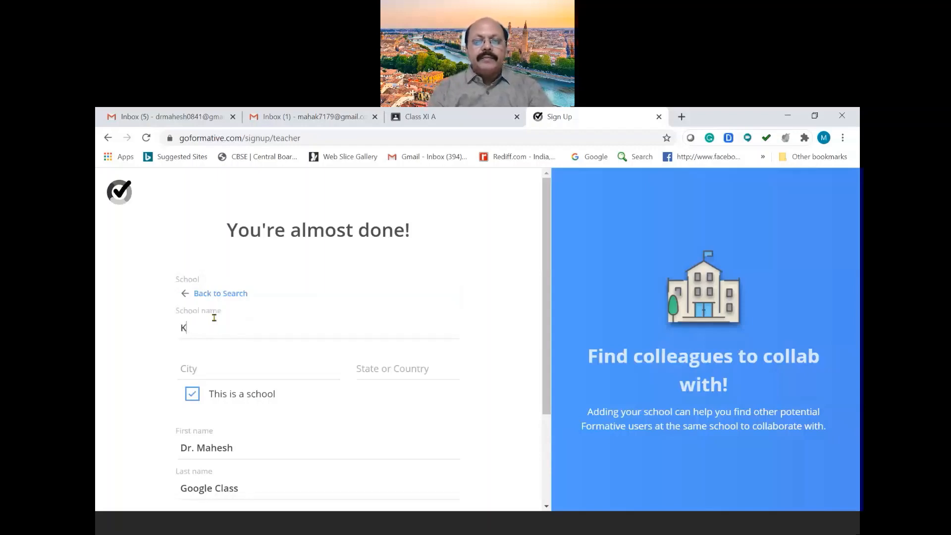
text(ENDR)
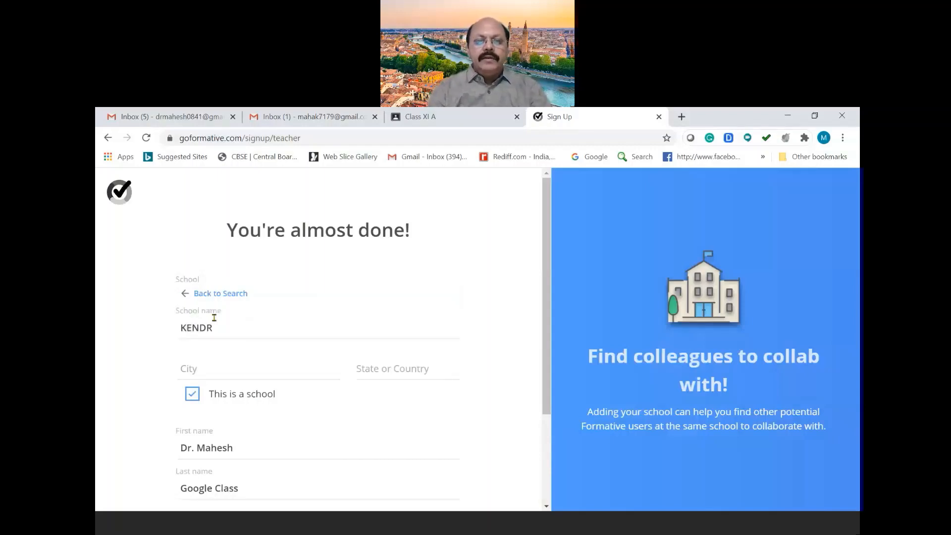
text(IYA V)
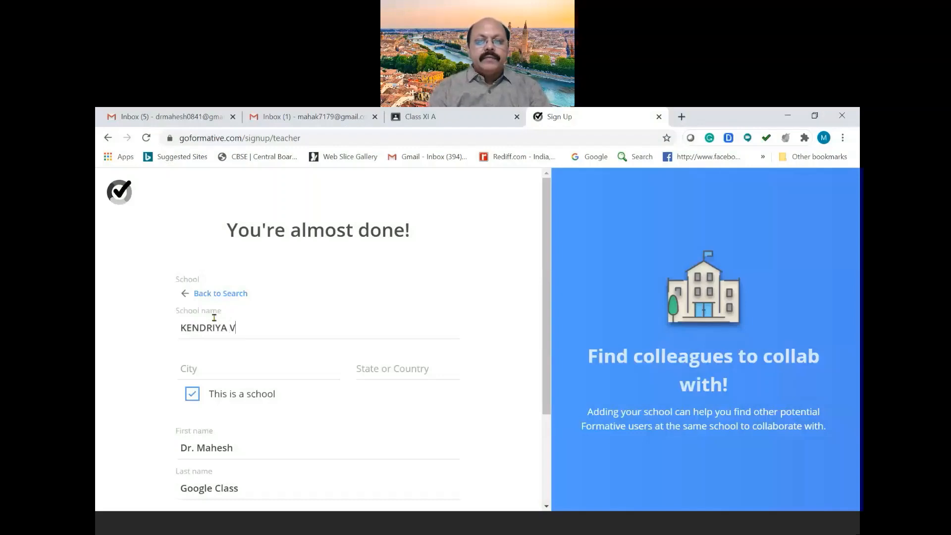
text(IDAYA)
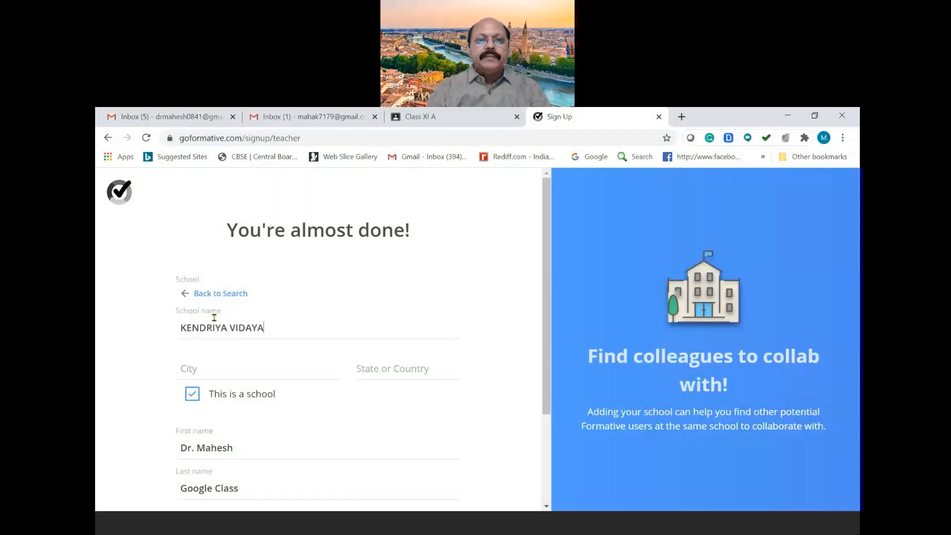
text(LAYA)
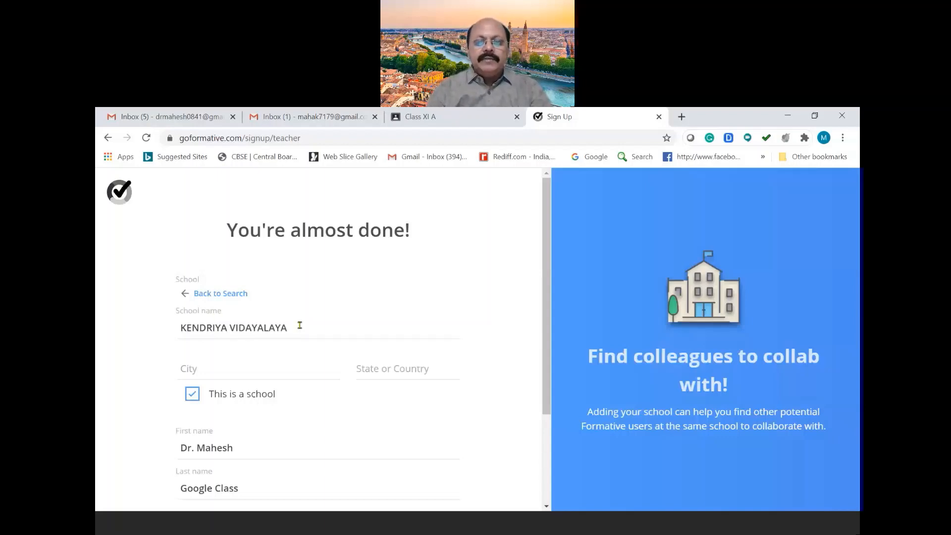
text(N)
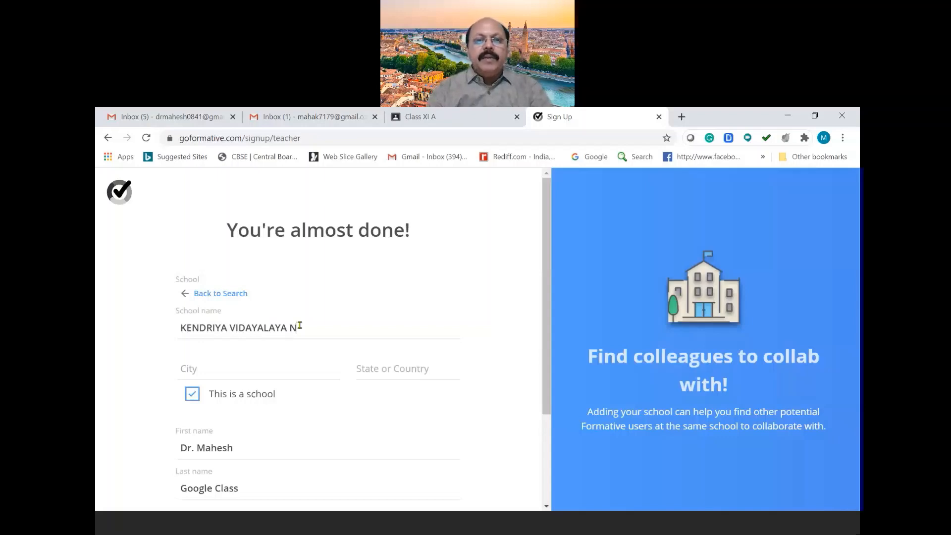
text(O 2)
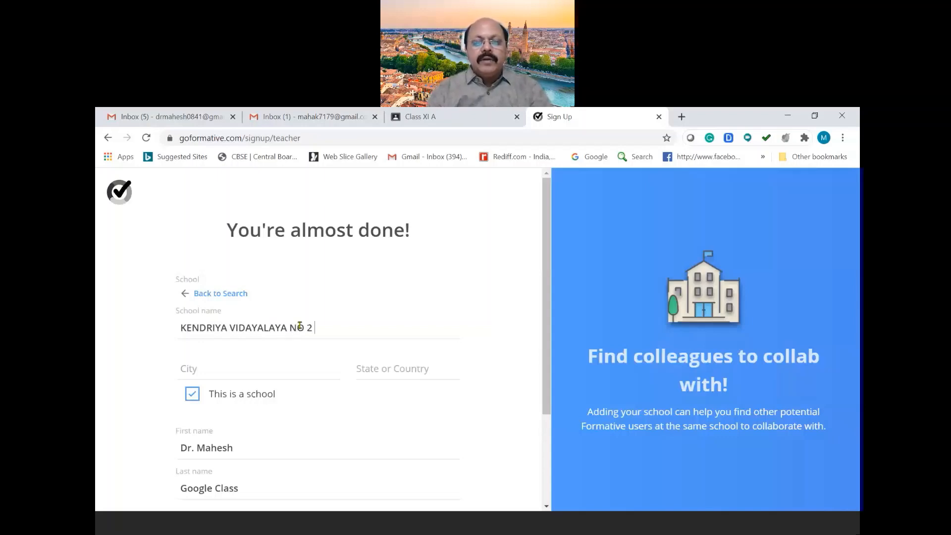
text( DE)
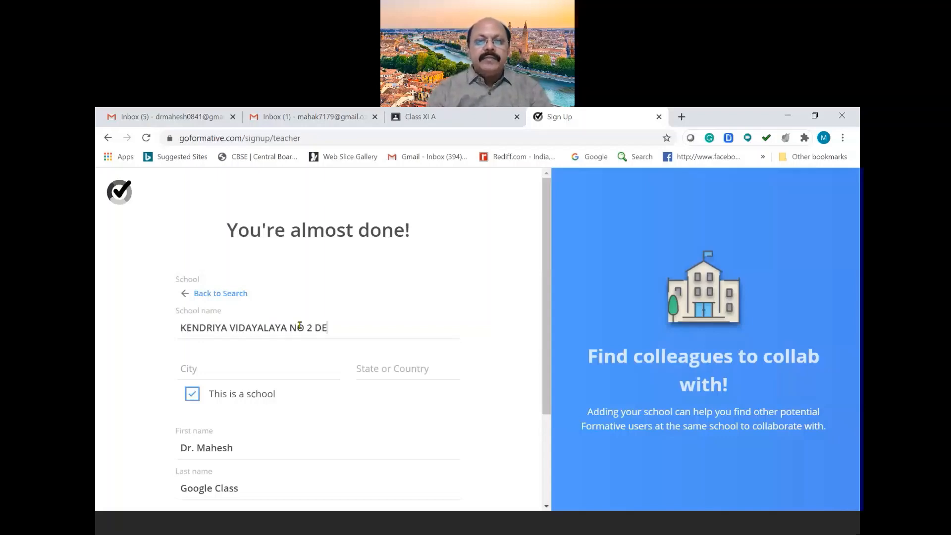
text(LHI CANTT)
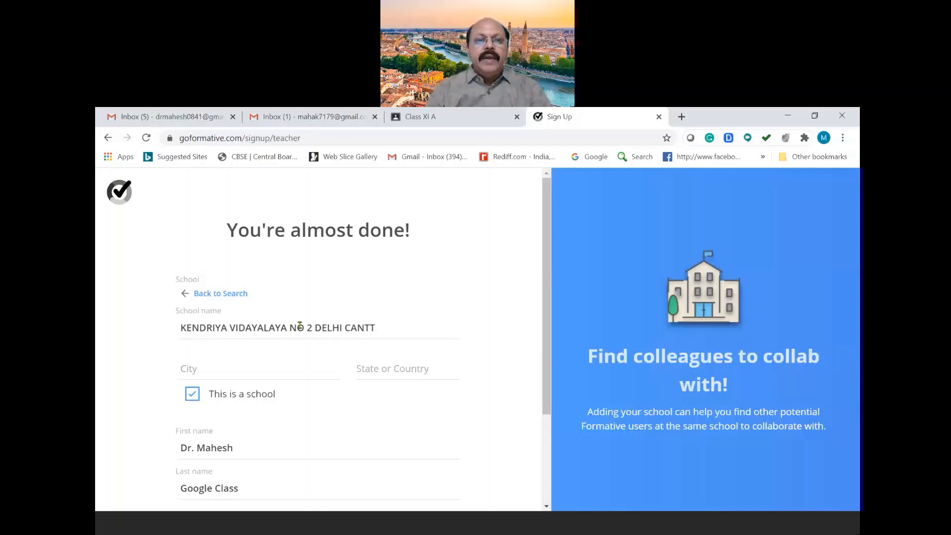
Step: Fill in DELHI as both the school's city and its state or country
click(191, 367)
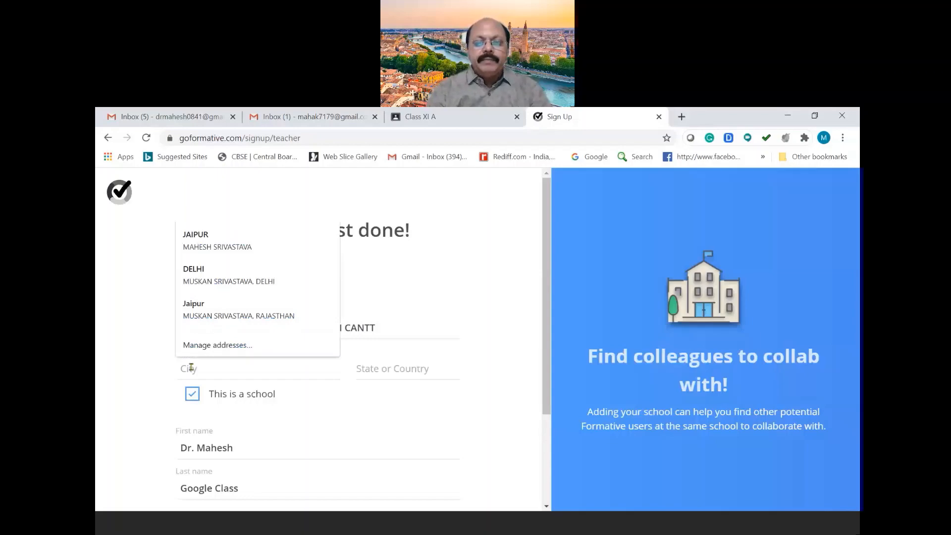
text(DELHUI)
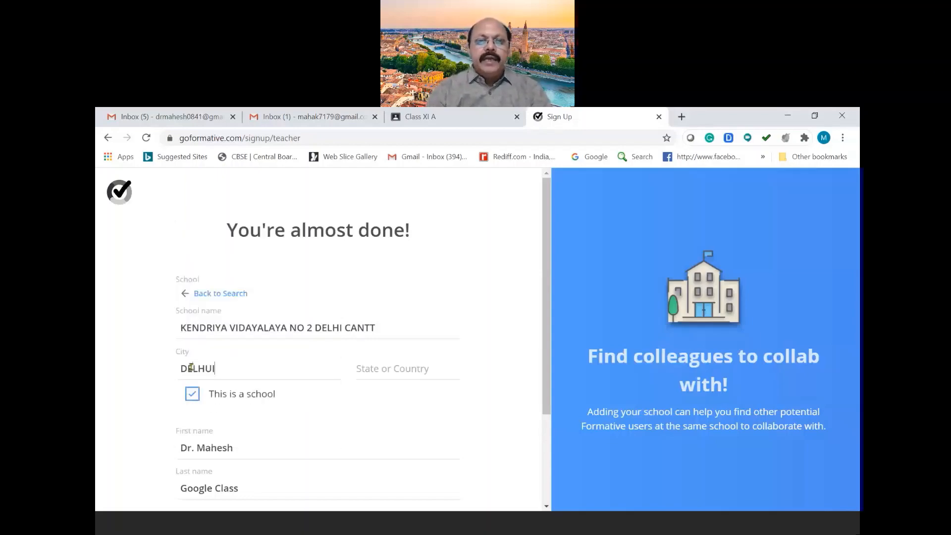
key(BackSpace)
key(BackSpace)
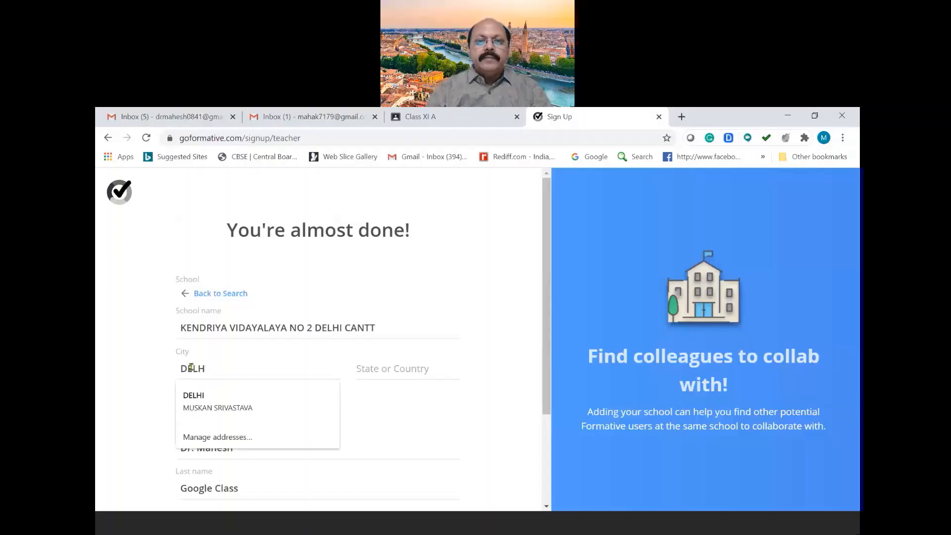
text(I)
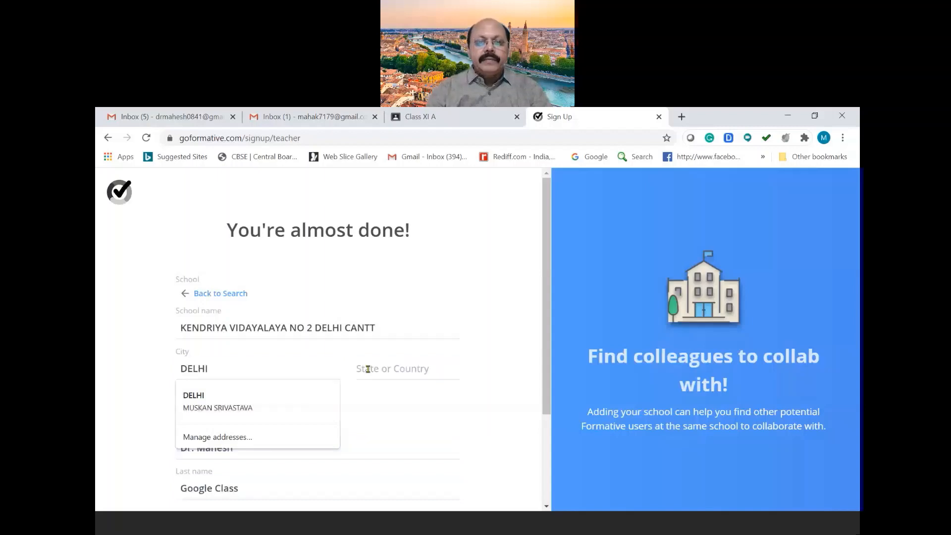
click(367, 369)
text(D)
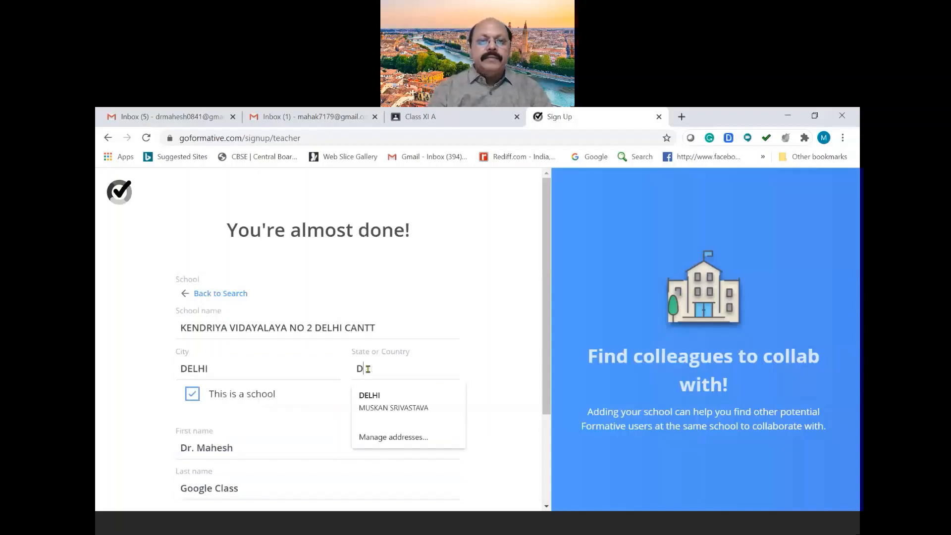
text(ELHI)
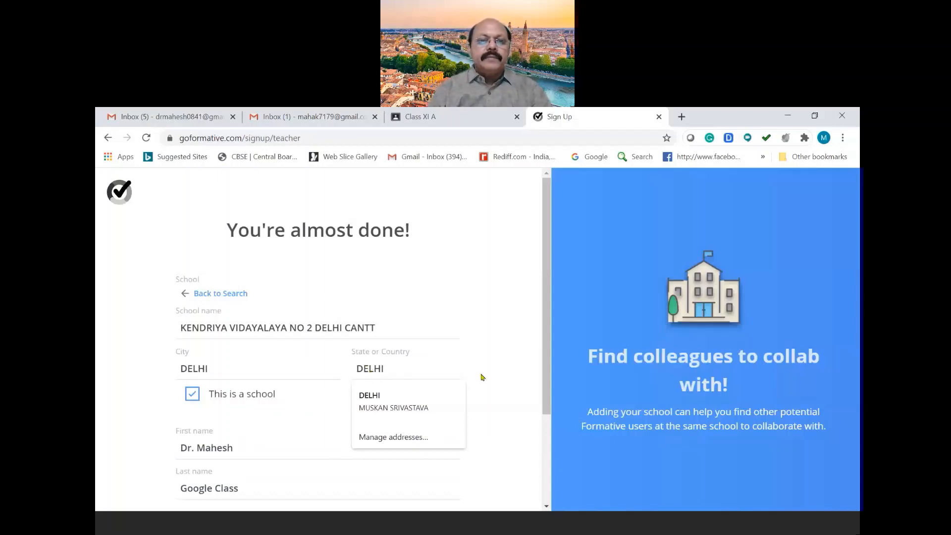
click(502, 426)
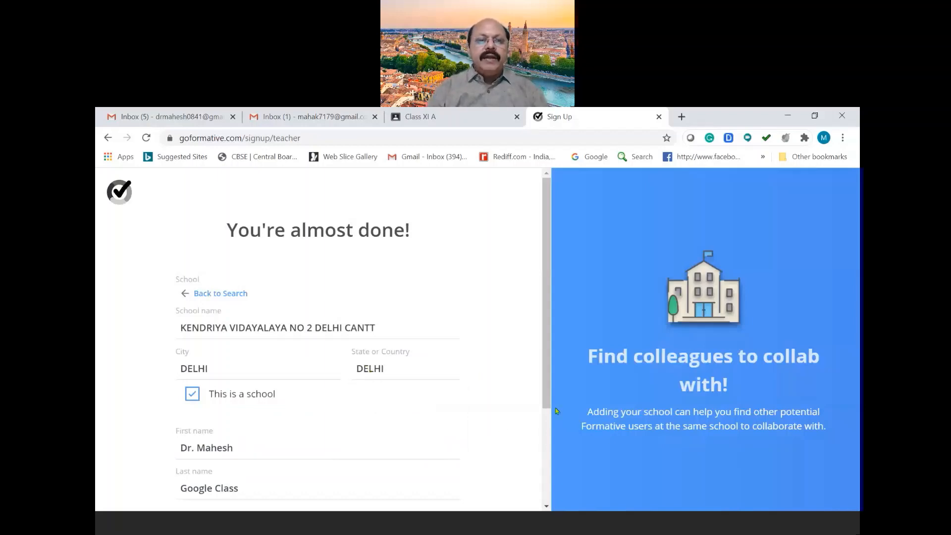
Step: Replace the last name in the sign-up form with the teacher's surname
drag(546, 406, 558, 480)
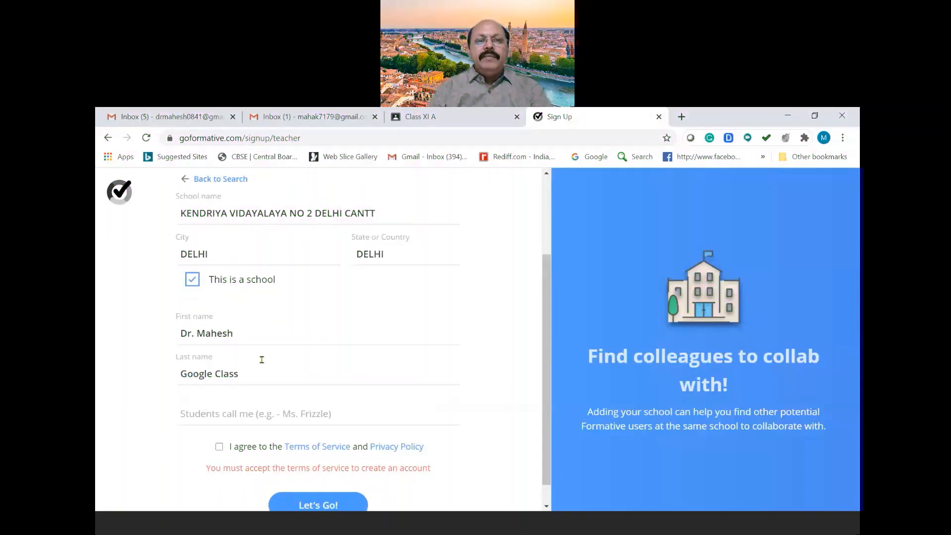
click(236, 373)
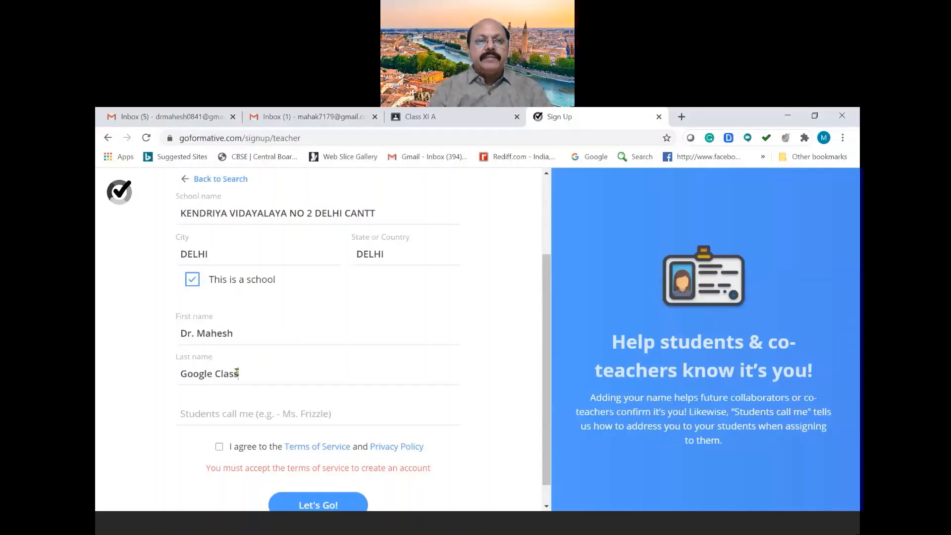
key(BackSpace)
key(BackSpace)
key(BackSpace)
key(BackSpace)
key(BackSpace)
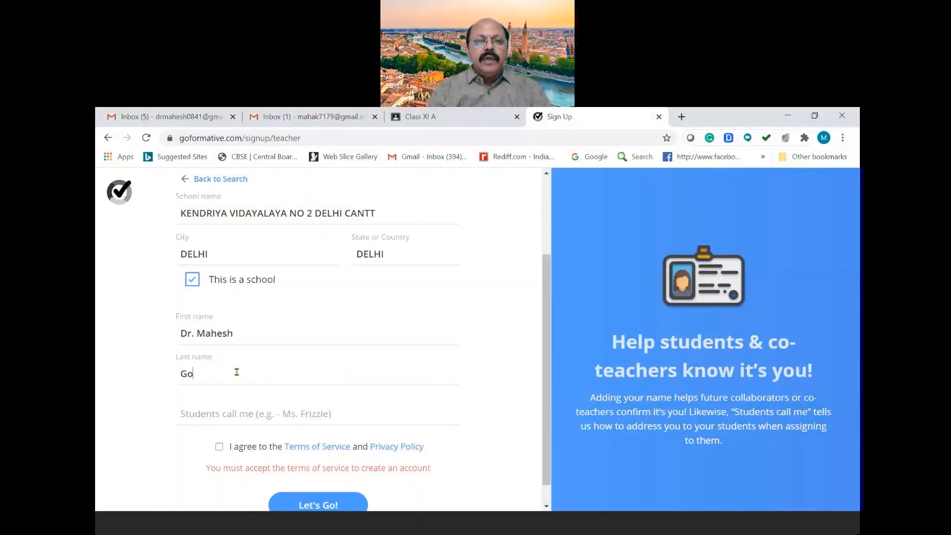
key(BackSpace)
key(BackSpace)
text(S)
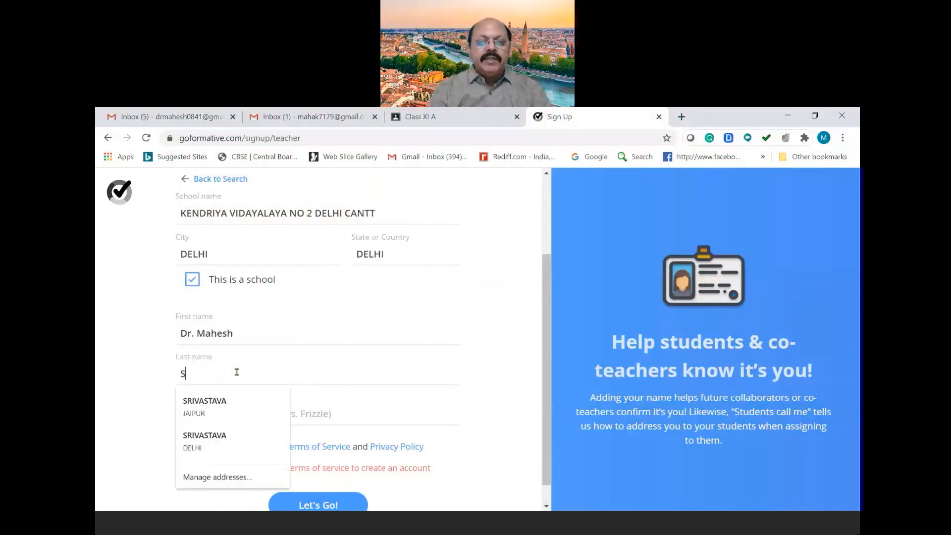
text(RIVASTA)
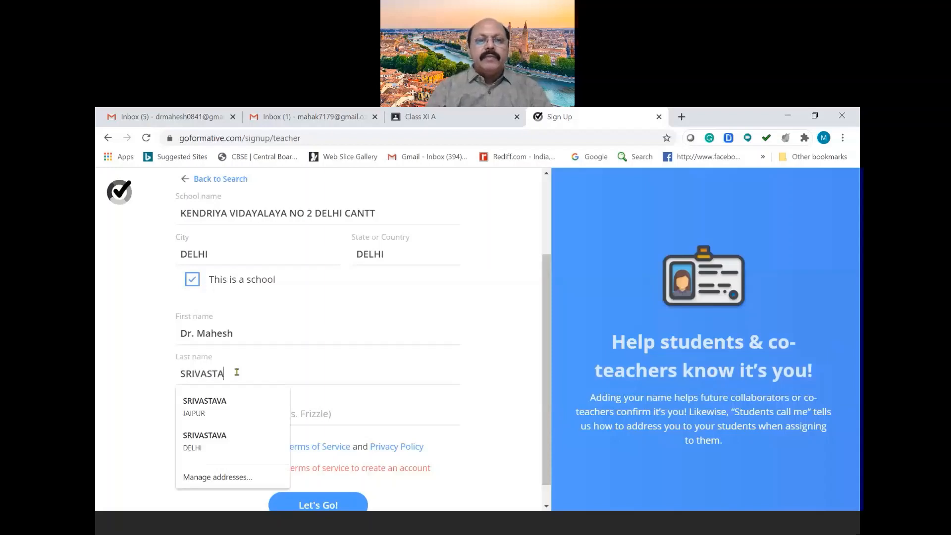
text(VA)
click(407, 406)
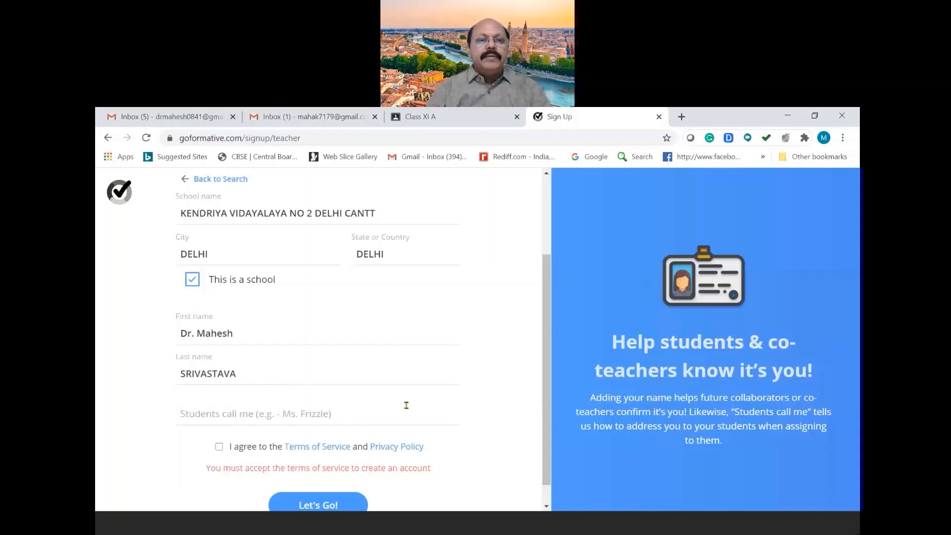
Step: Enter the name students use for the teacher, then submit the sign-up with the Terms of Service and Privacy Policy accepted
click(256, 408)
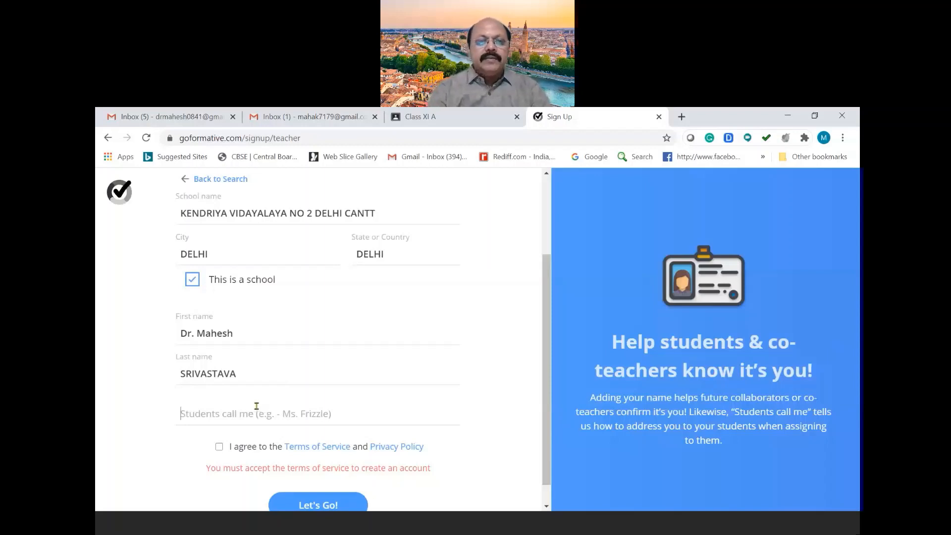
text(Dr)
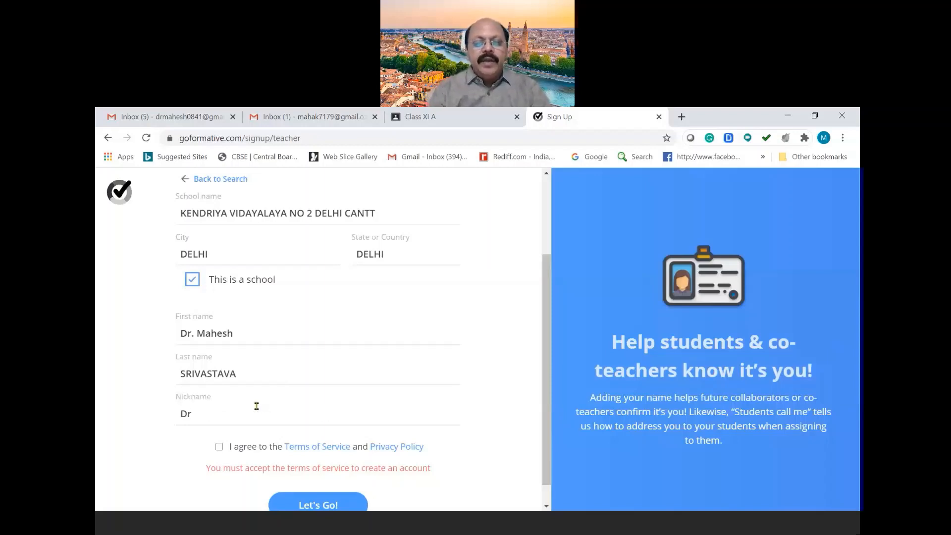
text( MAHESH)
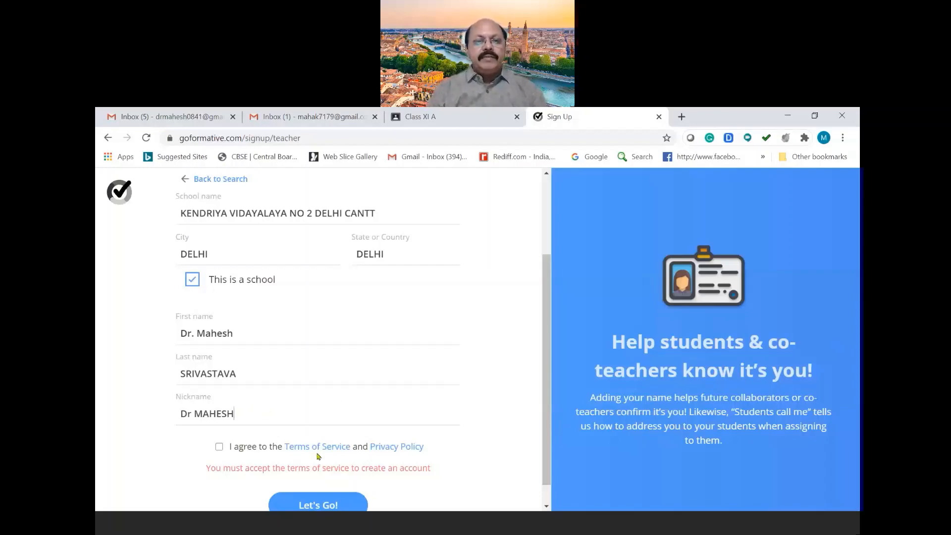
click(219, 447)
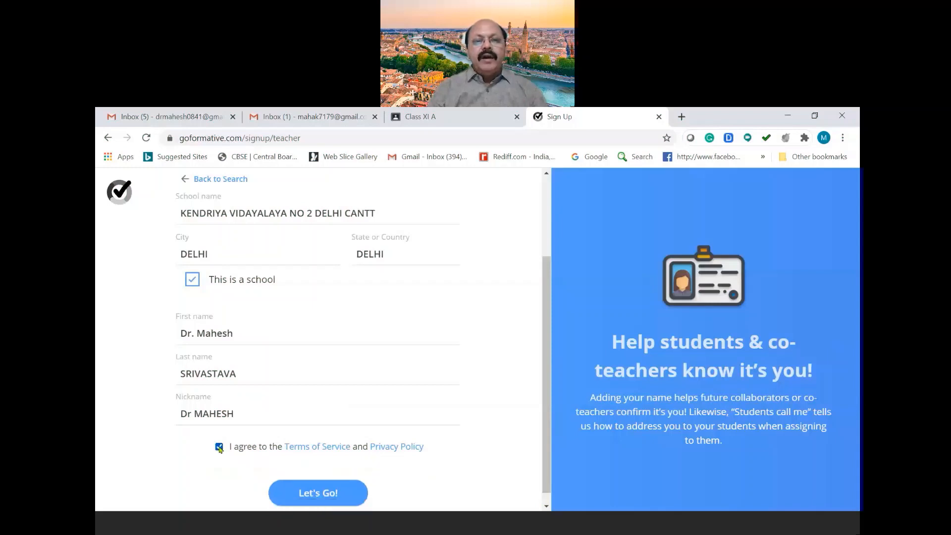
click(308, 493)
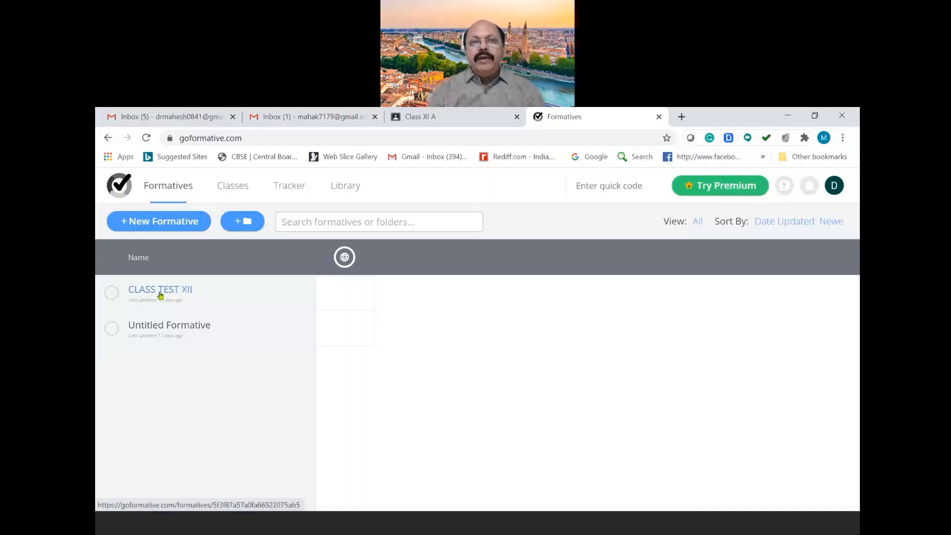
Step: Add a folder named CLASS XI A to the formatives list
click(245, 220)
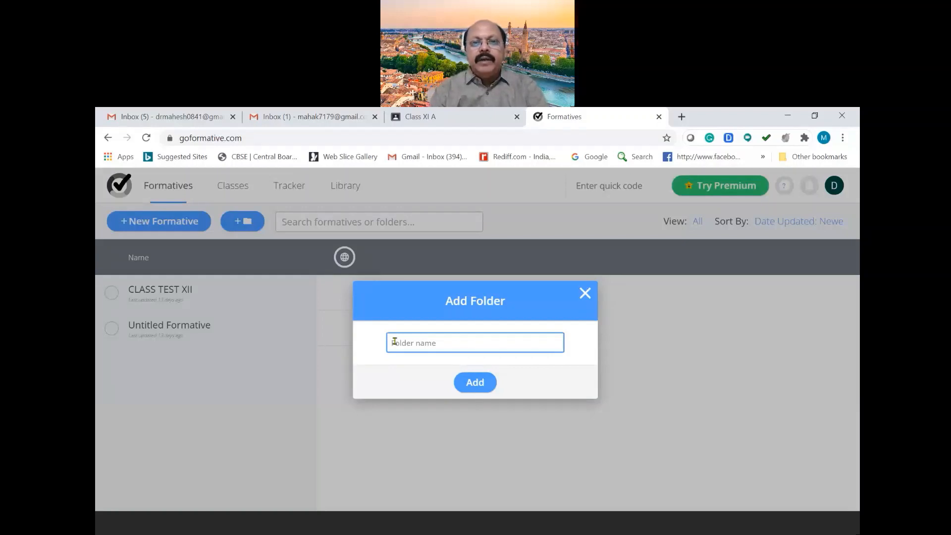
text(CLASS )
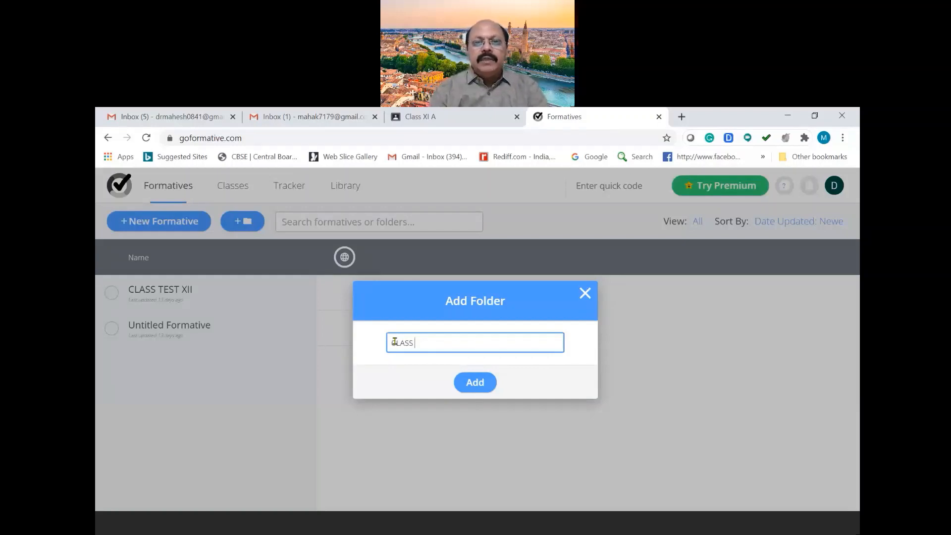
text(XI A)
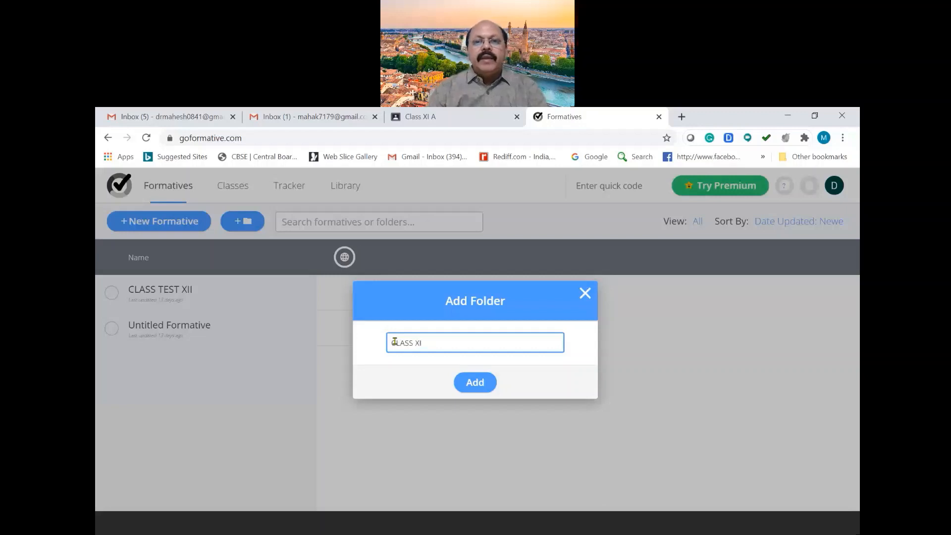
click(471, 385)
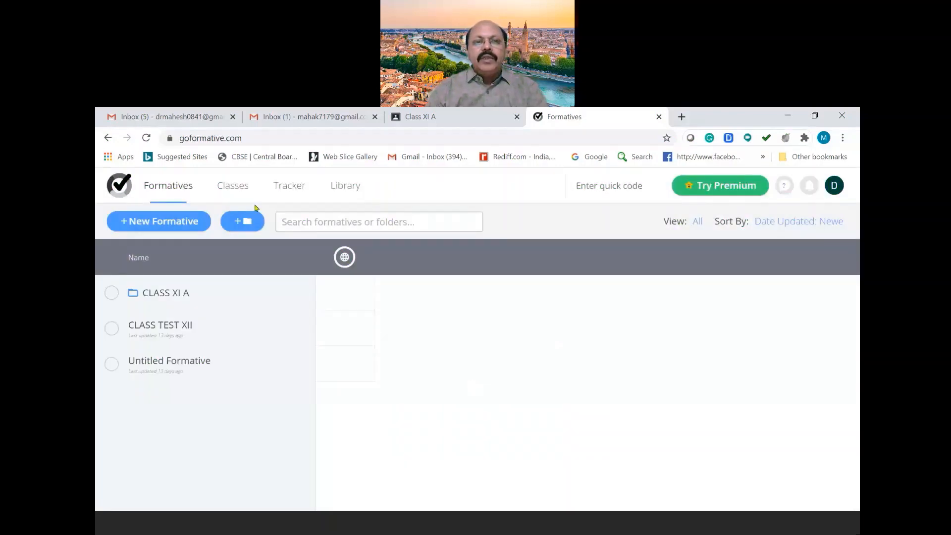
Step: Add a second folder named CLASS XII B to the formatives list
click(239, 223)
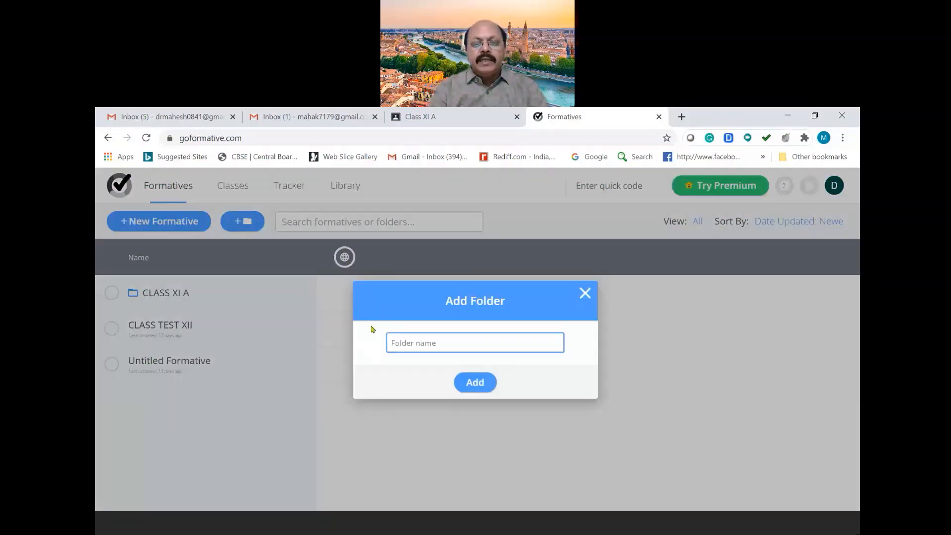
text(CLA)
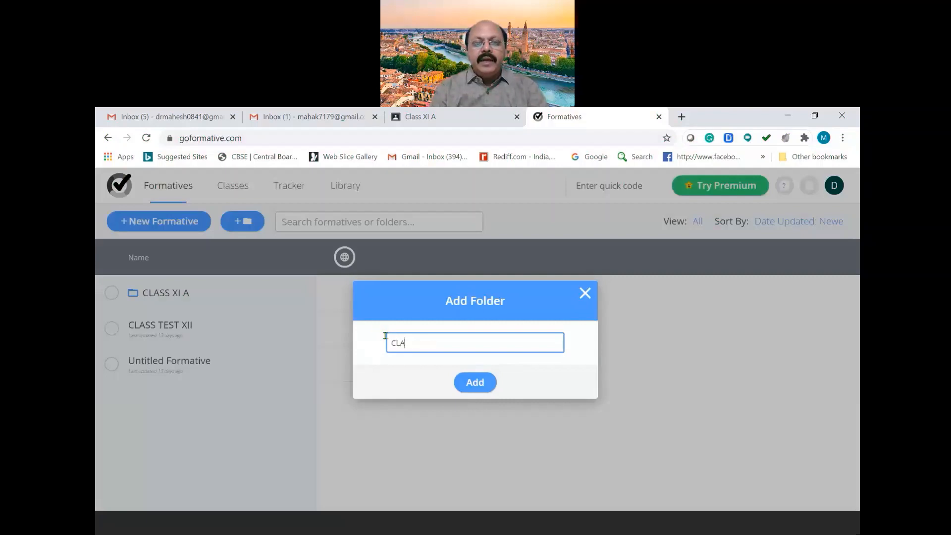
text(SS XII B)
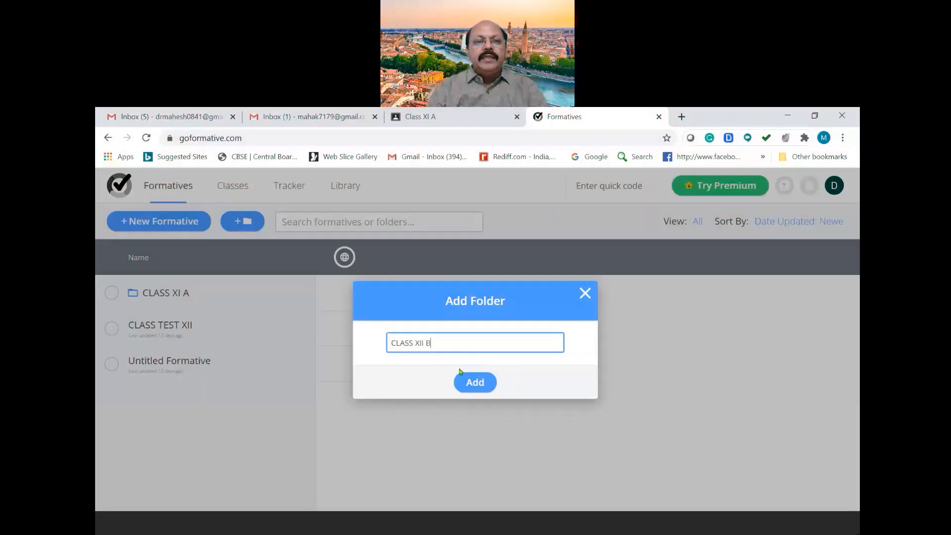
click(471, 387)
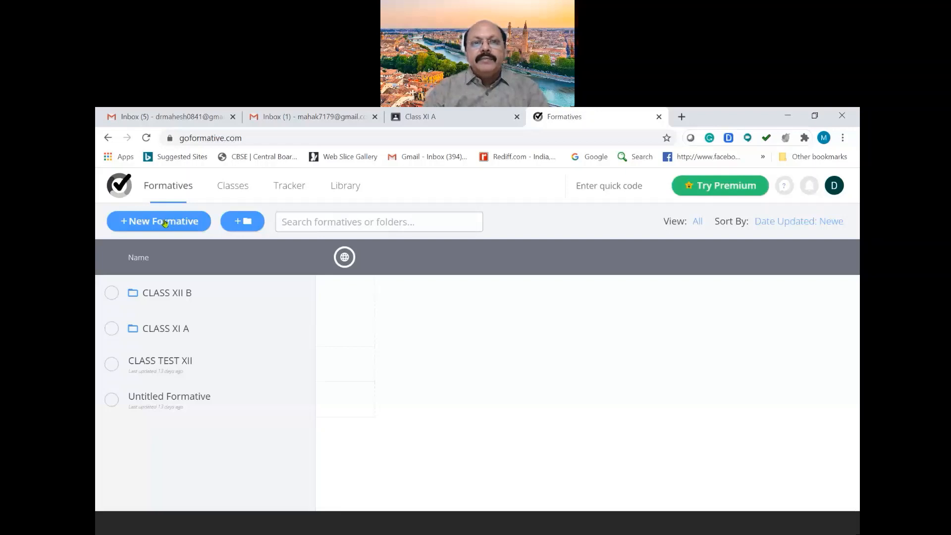
Step: Create a new formative and title it CLASS TEST 1
click(165, 222)
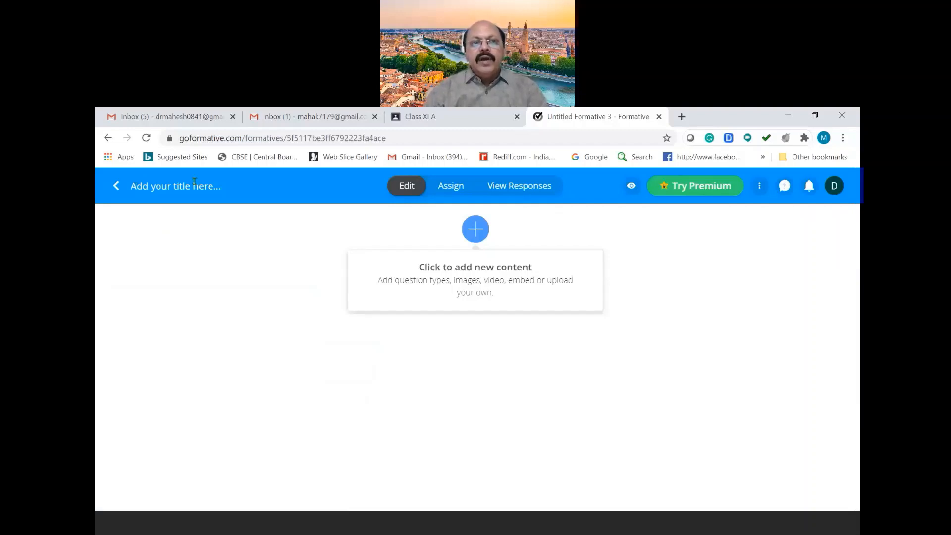
click(133, 184)
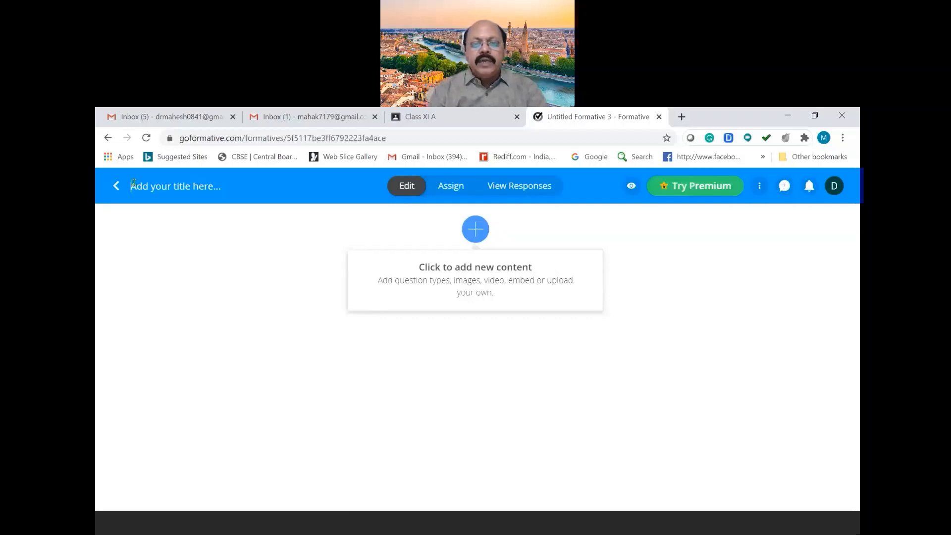
text(cLASS)
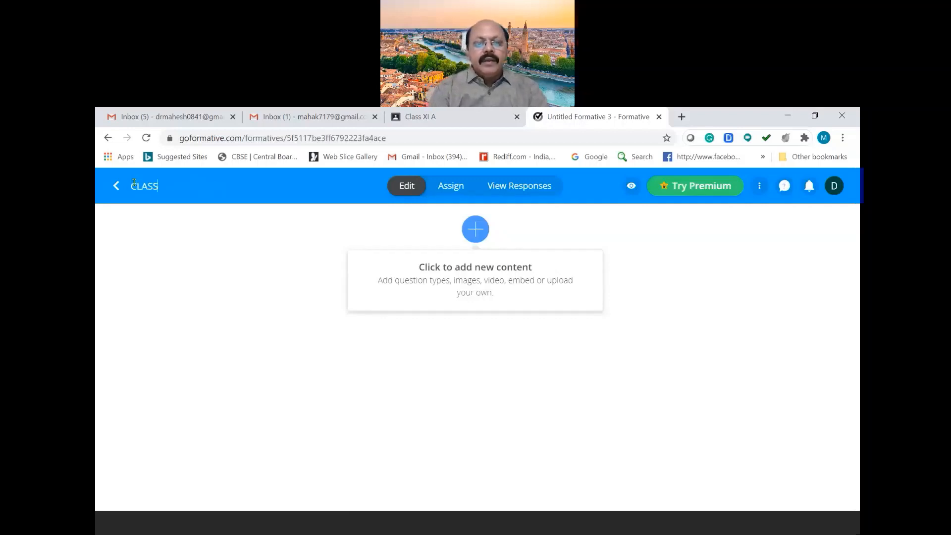
text( TEST 1)
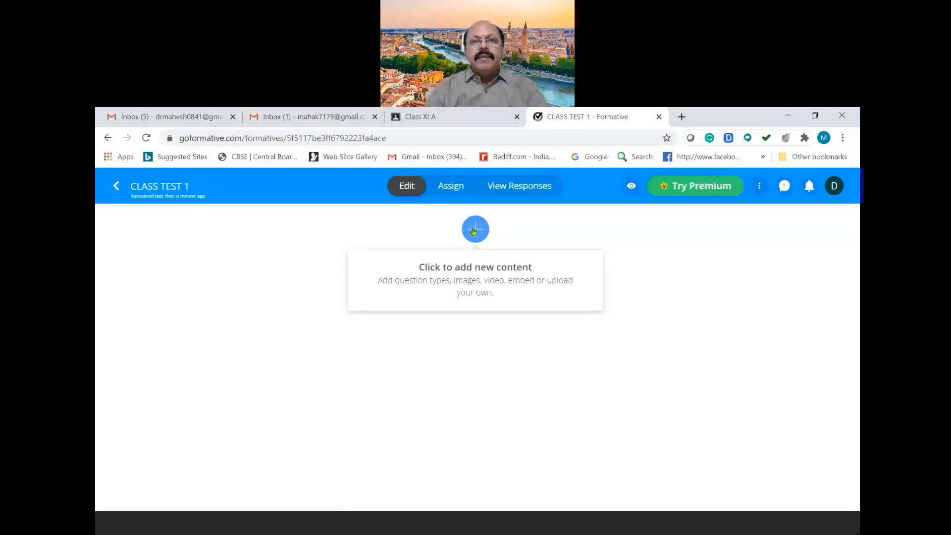
Step: Upload the Physics ID document from the computer's Desktop into the formative as content to enhance
click(474, 230)
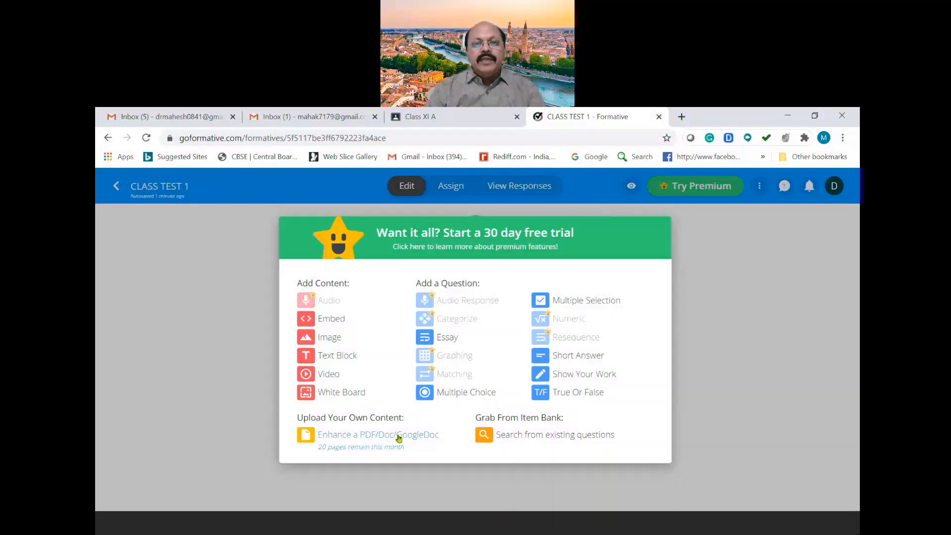
click(363, 437)
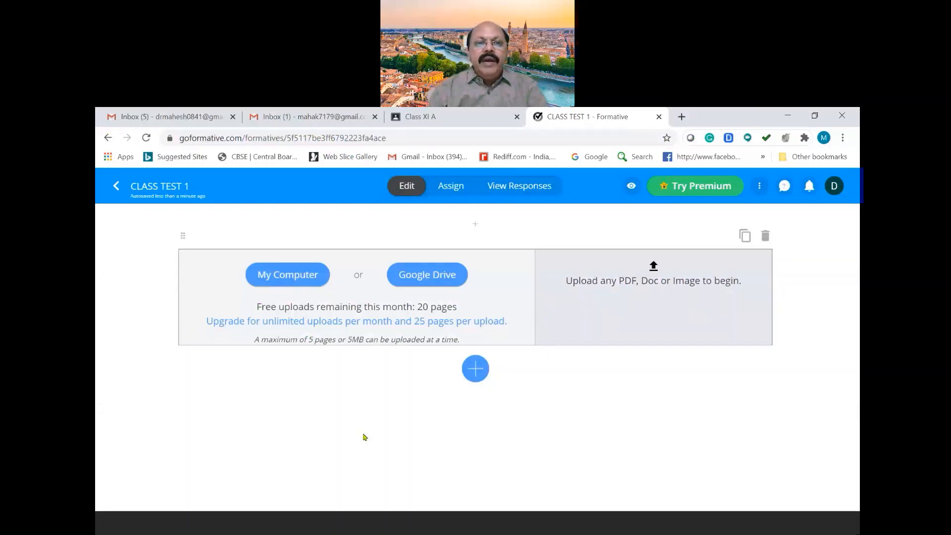
click(291, 278)
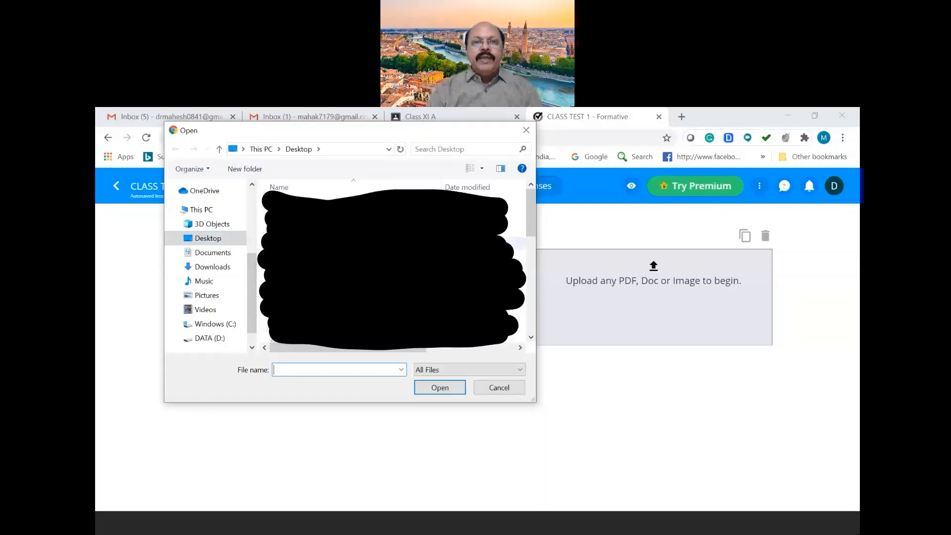
mouse_move(533, 223)
mouse_down()
mouse_move(537, 320)
mouse_move(532, 295)
mouse_up()
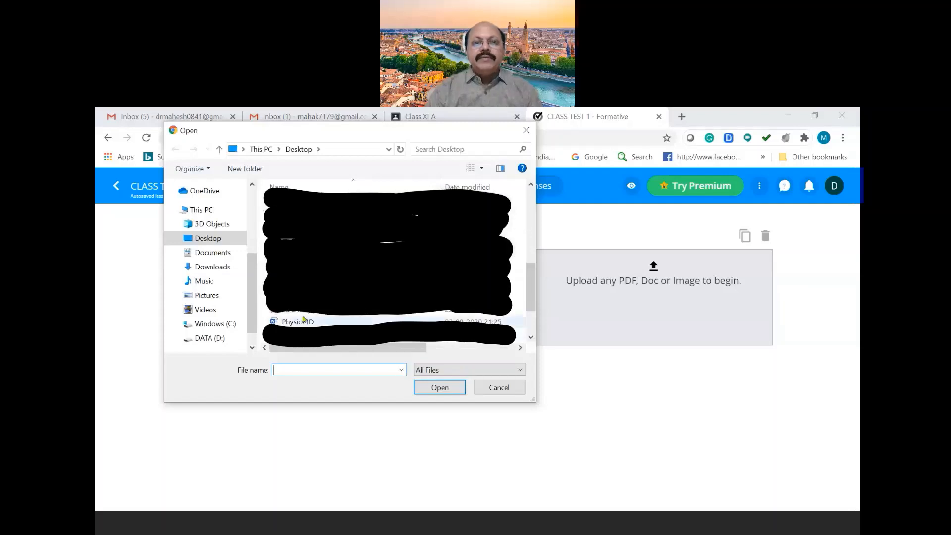
click(303, 323)
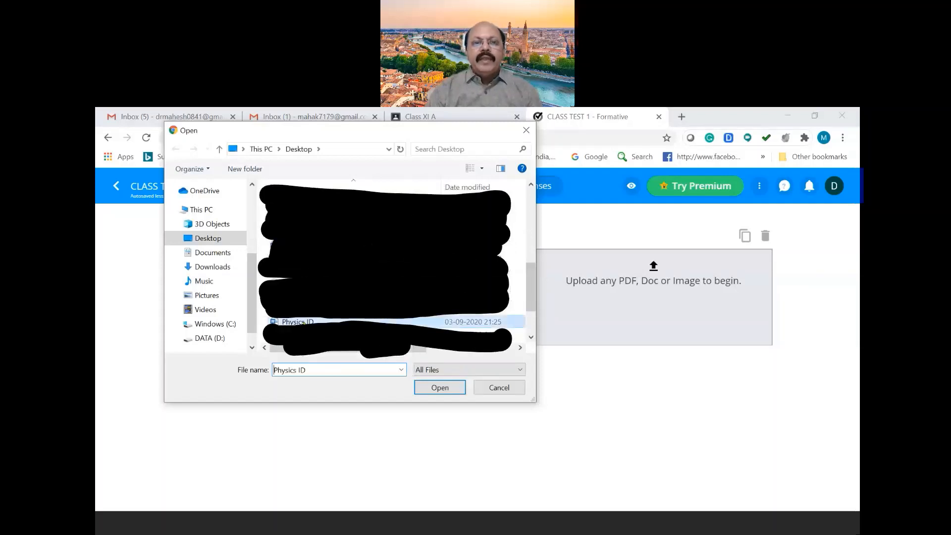
click(443, 389)
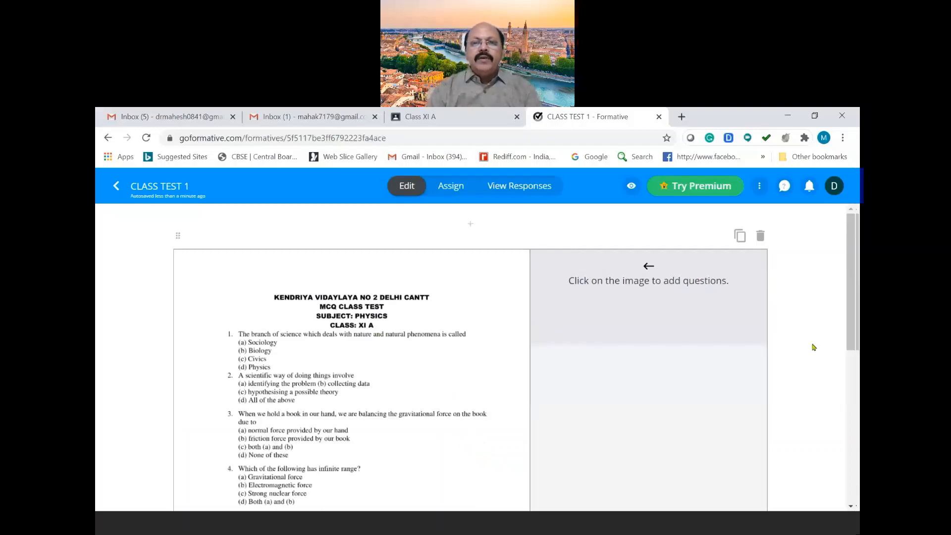
Step: Place a Multiple Choice question at item 1 of the uploaded physics test and mark option D as correct
mouse_move(853, 321)
mouse_down()
mouse_move(856, 399)
mouse_move(855, 338)
mouse_up()
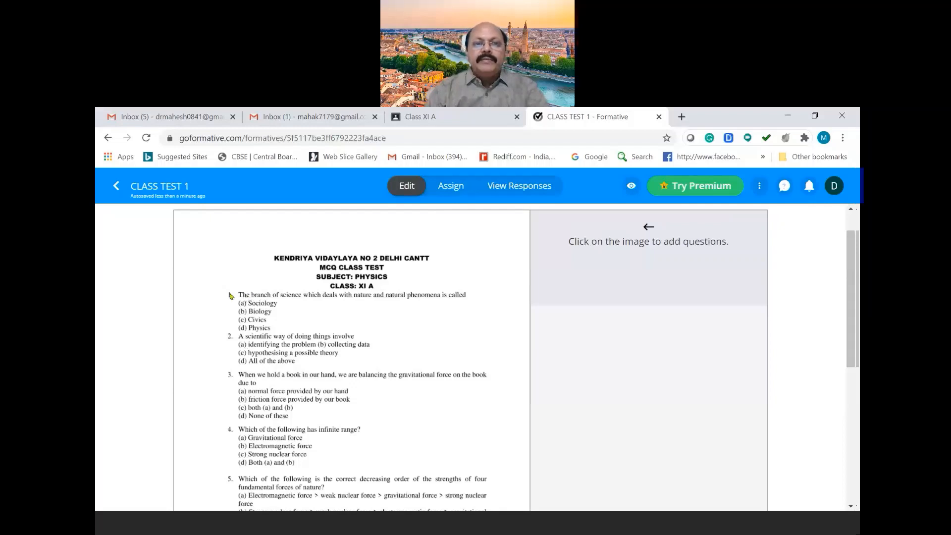
click(230, 295)
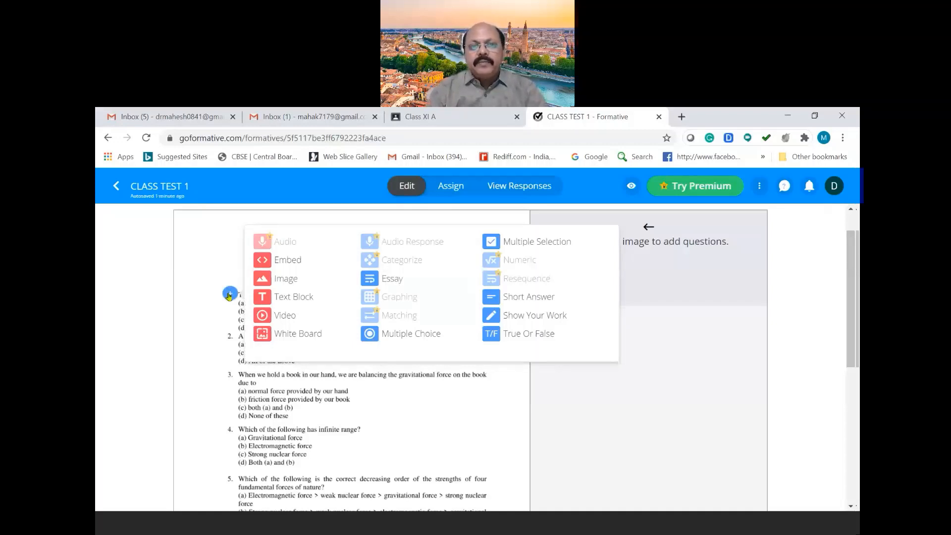
click(412, 335)
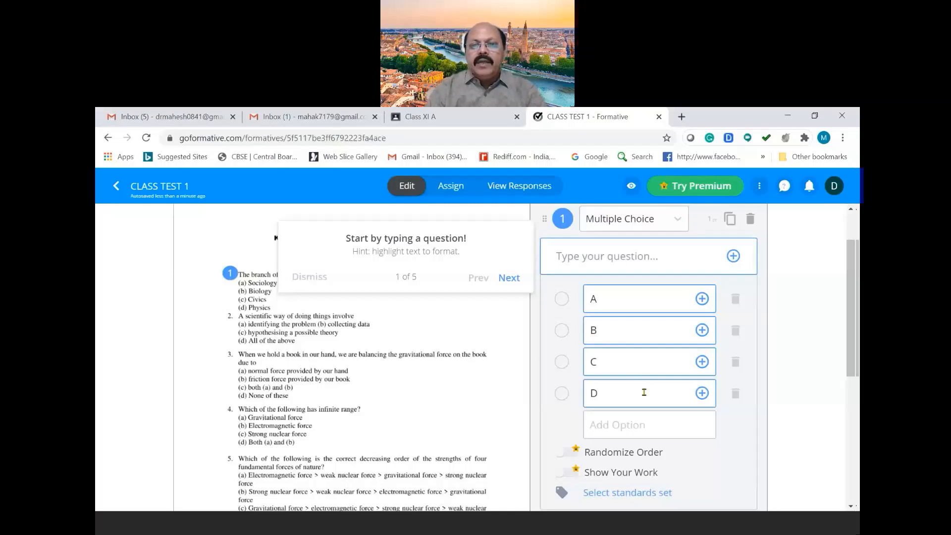
click(561, 395)
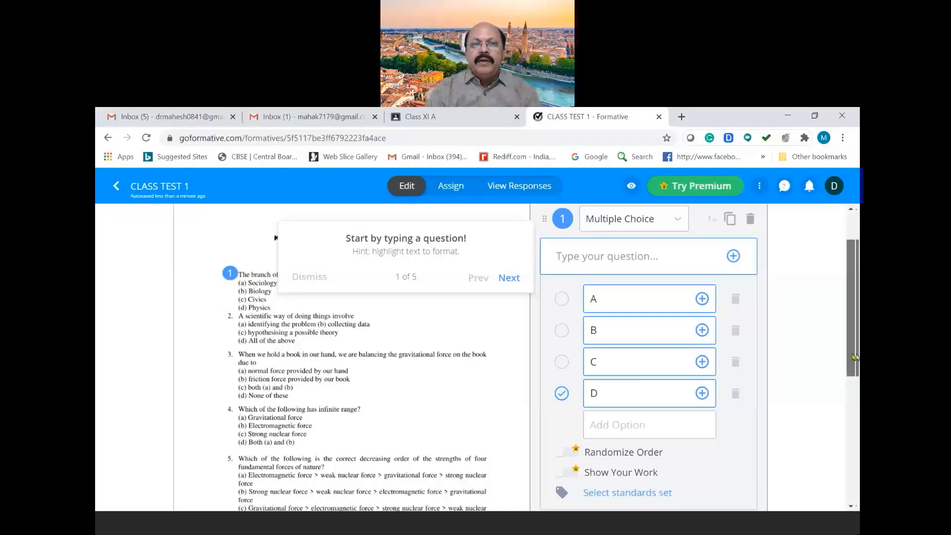
drag(854, 357, 856, 372)
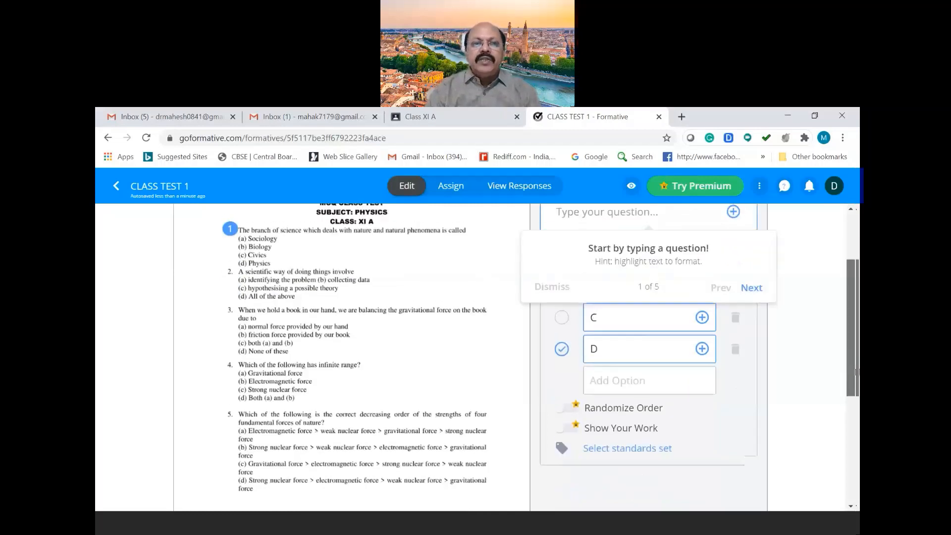
scroll(311, 312, up, 1)
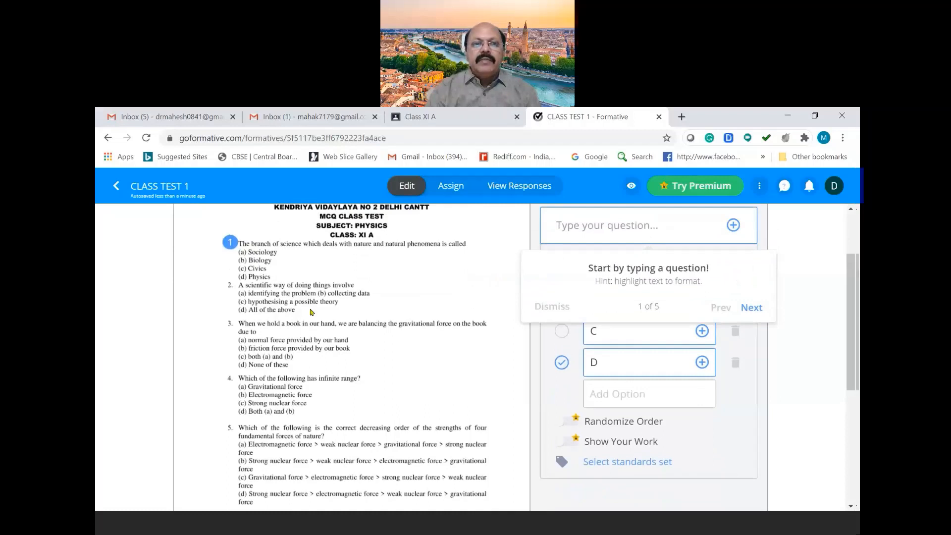
Step: Place a Multiple Choice question at item 2 of the uploaded physics test and mark option D as correct
click(227, 287)
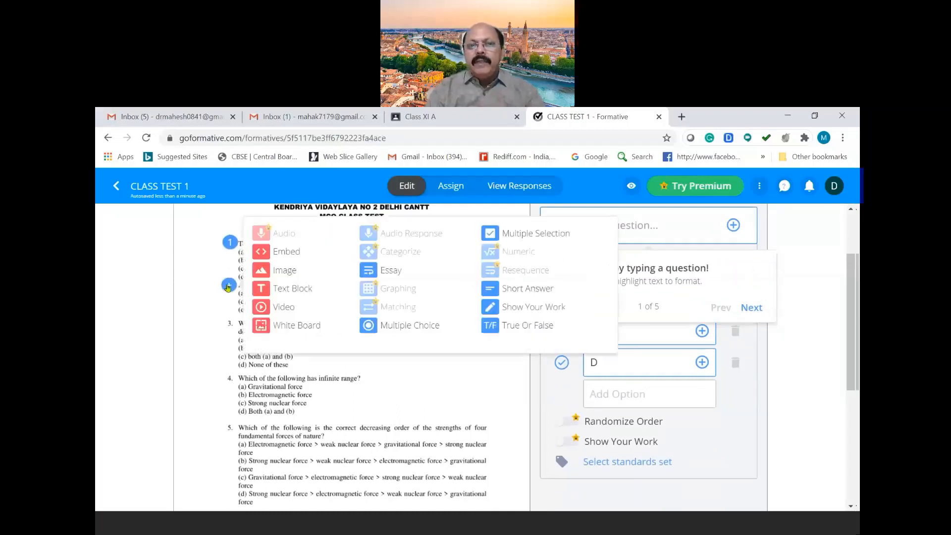
click(405, 330)
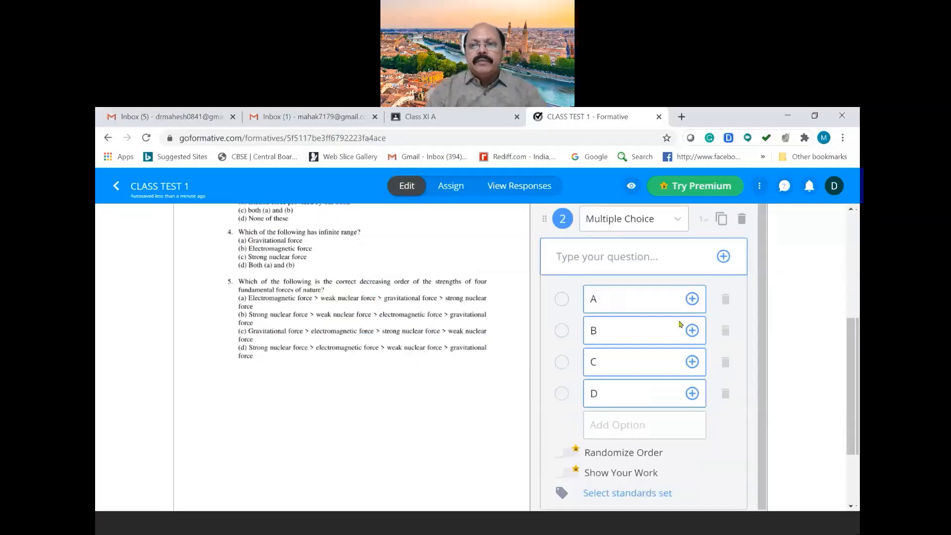
drag(846, 337, 847, 286)
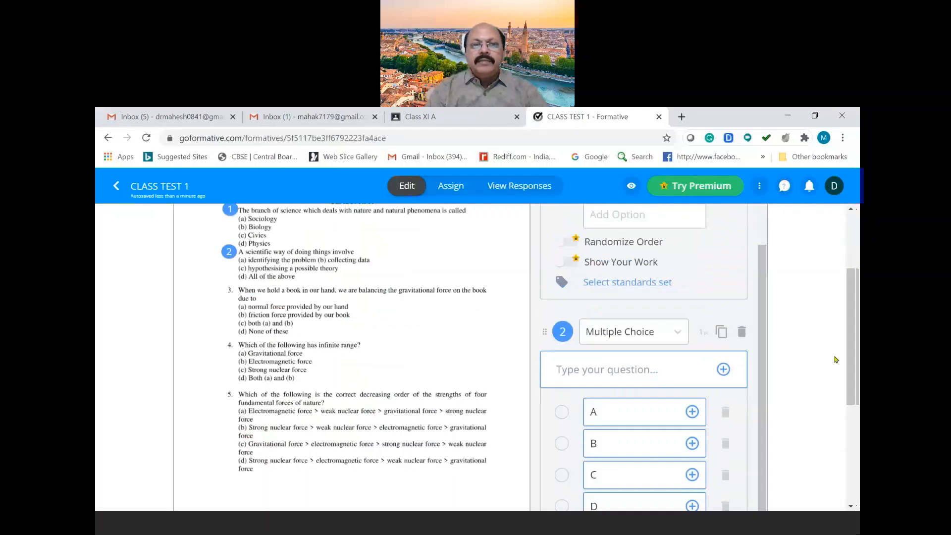
drag(857, 331, 856, 365)
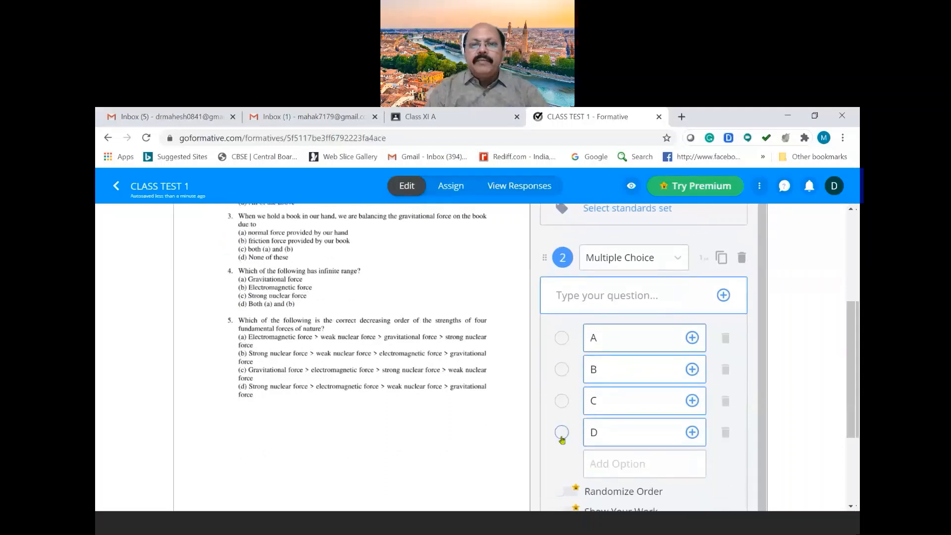
click(562, 433)
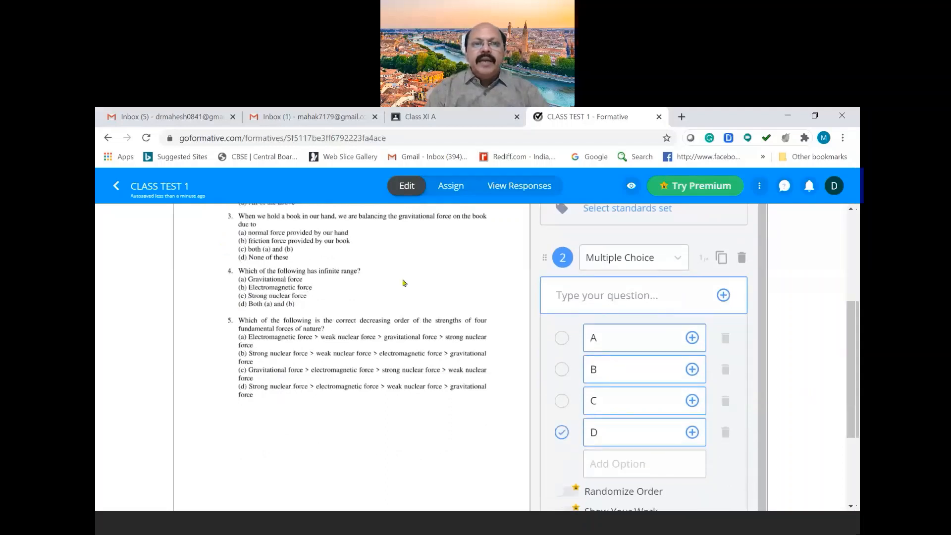
Step: Place a Multiple Choice question at item 3 of the uploaded physics test and mark option A as correct
click(230, 215)
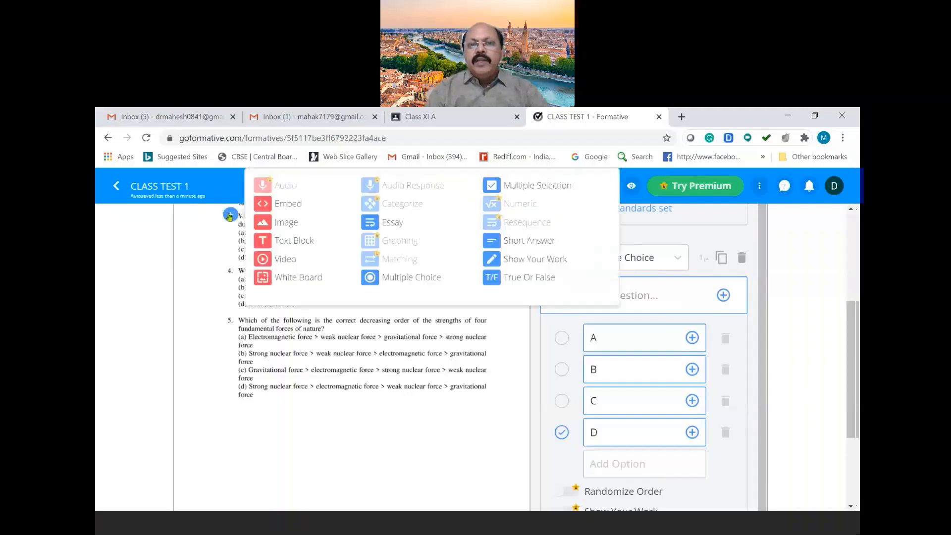
click(411, 282)
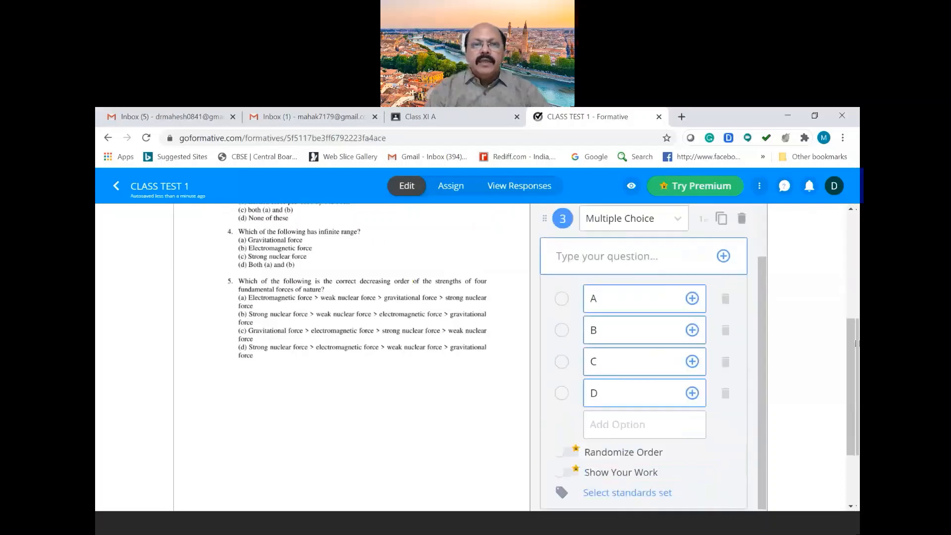
drag(855, 343, 852, 303)
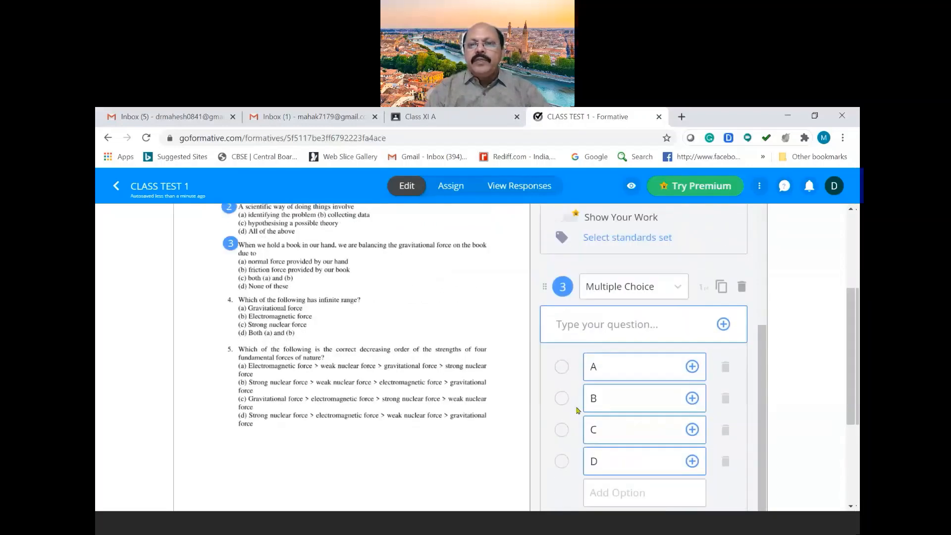
click(561, 367)
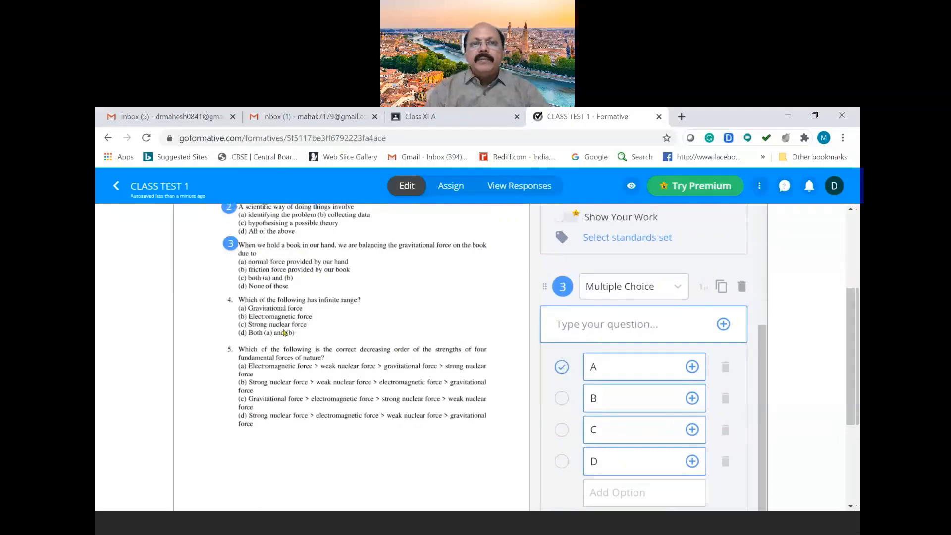
Step: Place a Multiple Selection question at item 4 of the uploaded physics test and mark options A and D as correct
click(229, 300)
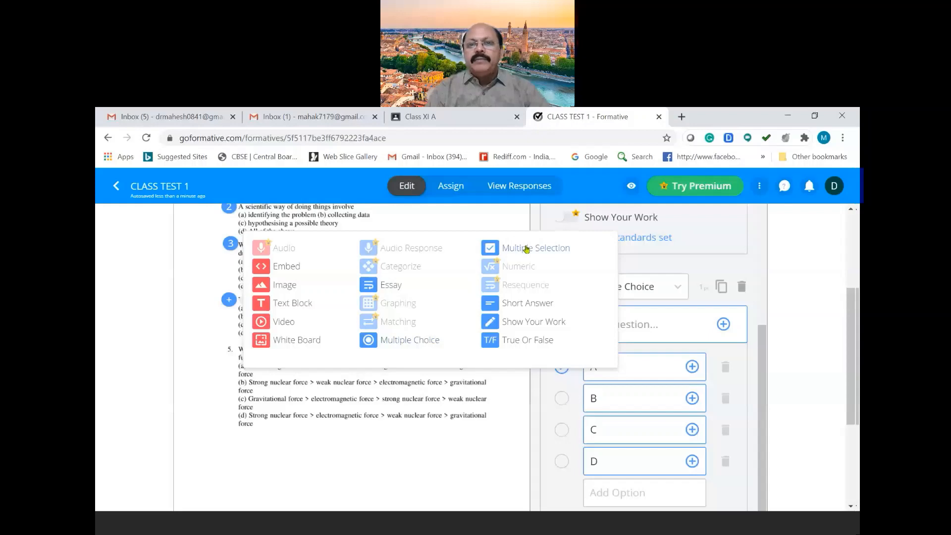
click(527, 249)
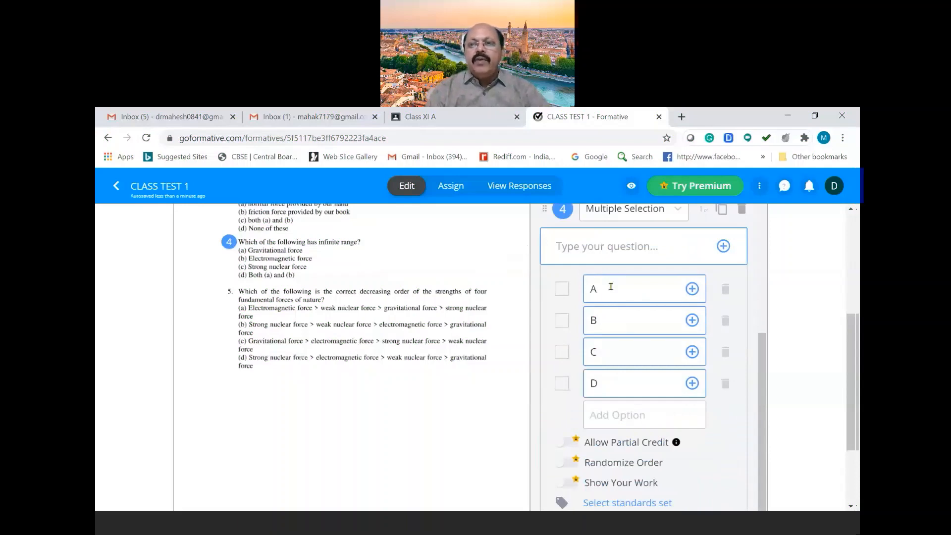
mouse_move(853, 323)
mouse_down()
mouse_move(854, 281)
mouse_move(855, 326)
mouse_up()
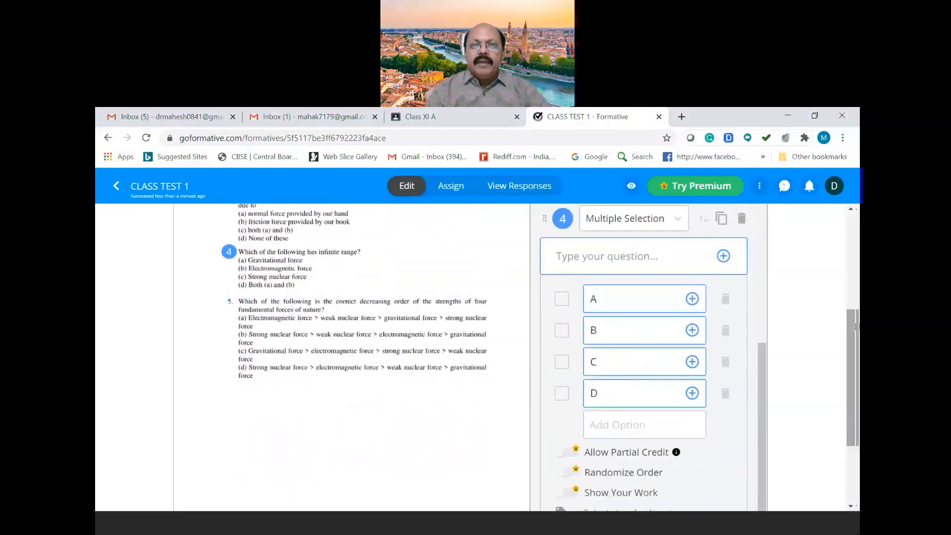
click(562, 300)
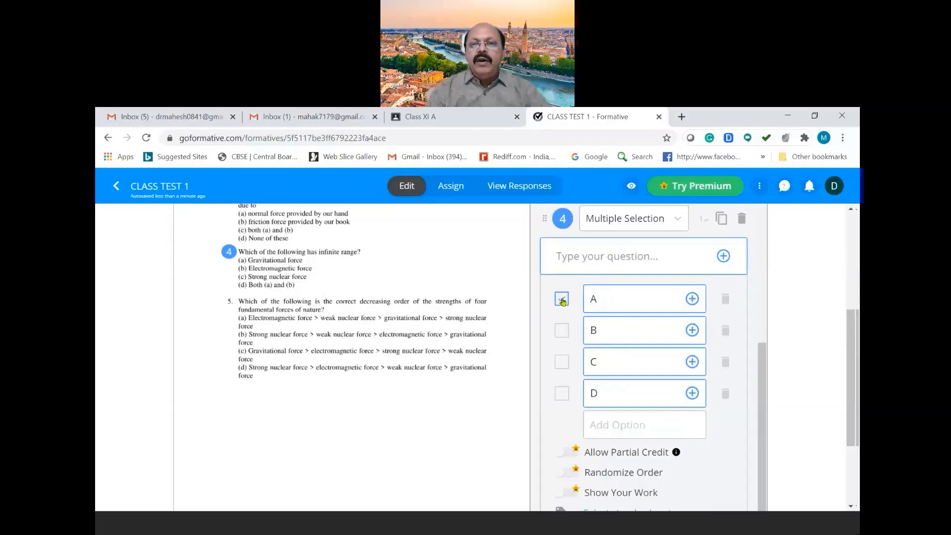
click(562, 394)
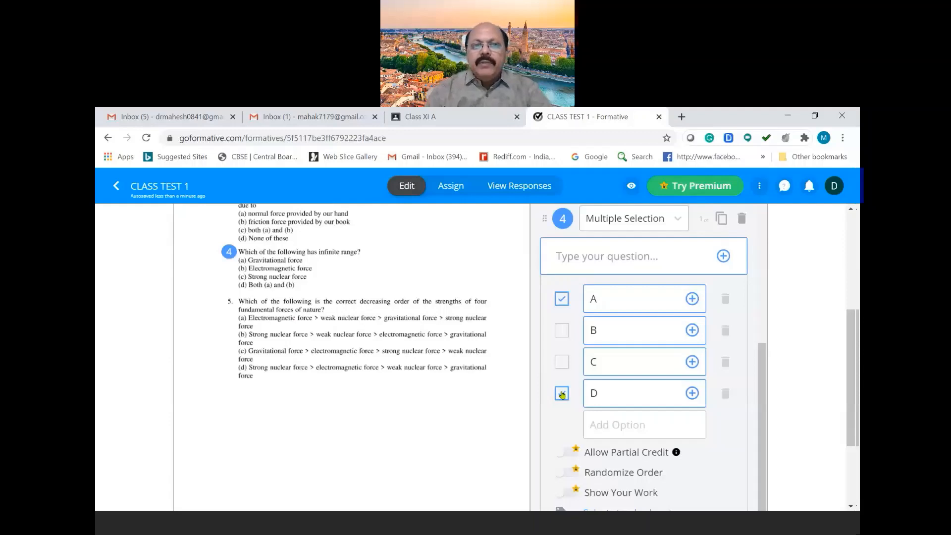
Step: Place a Multiple Choice question at item 5 of the uploaded physics test and mark option D as correct
click(231, 304)
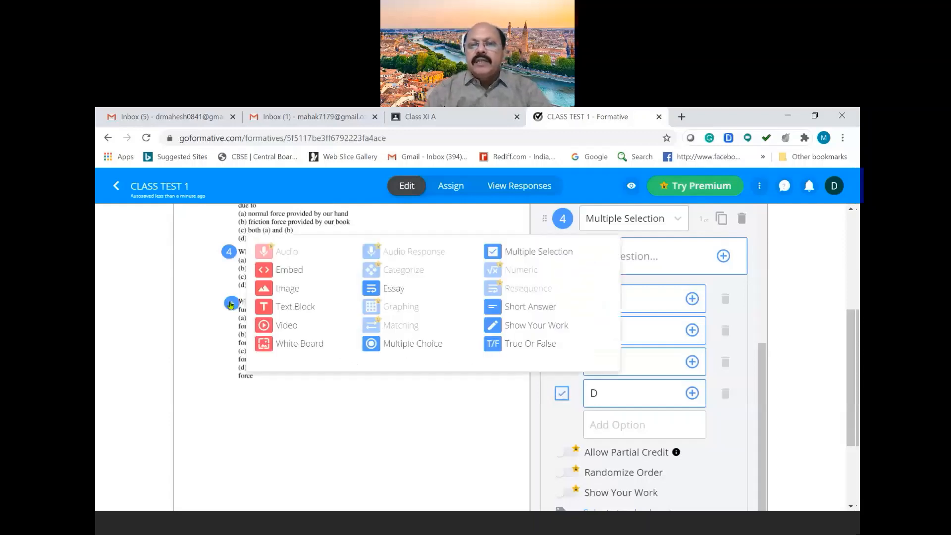
click(401, 348)
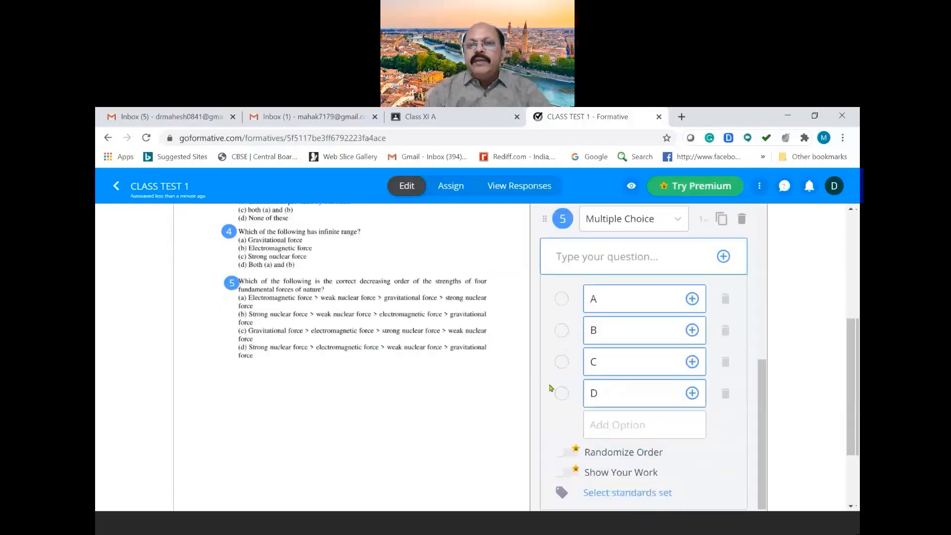
click(562, 394)
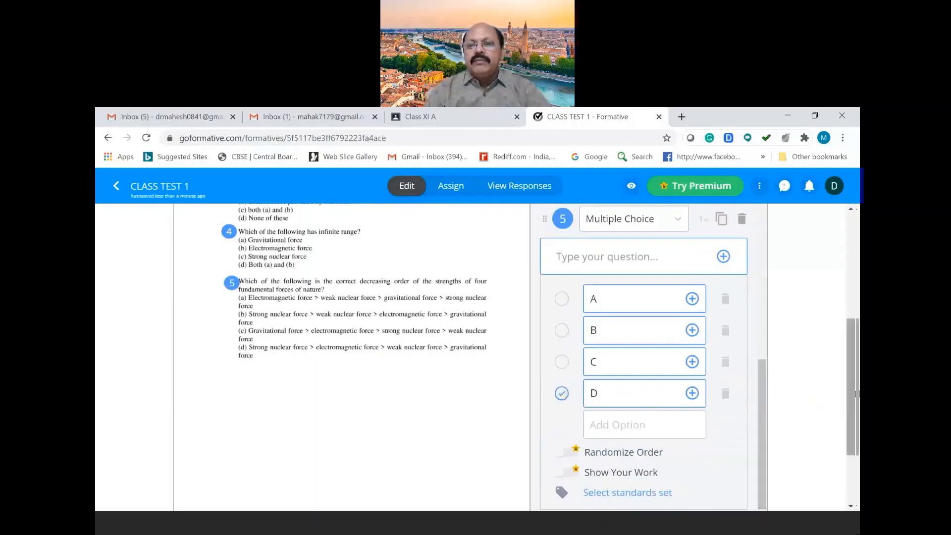
Step: Add a Short Answer question below the uploaded document reading "CONVERT I JOULE INTO ERG BY USING DIMENSIONAL ANALYSIS"
drag(855, 394, 855, 430)
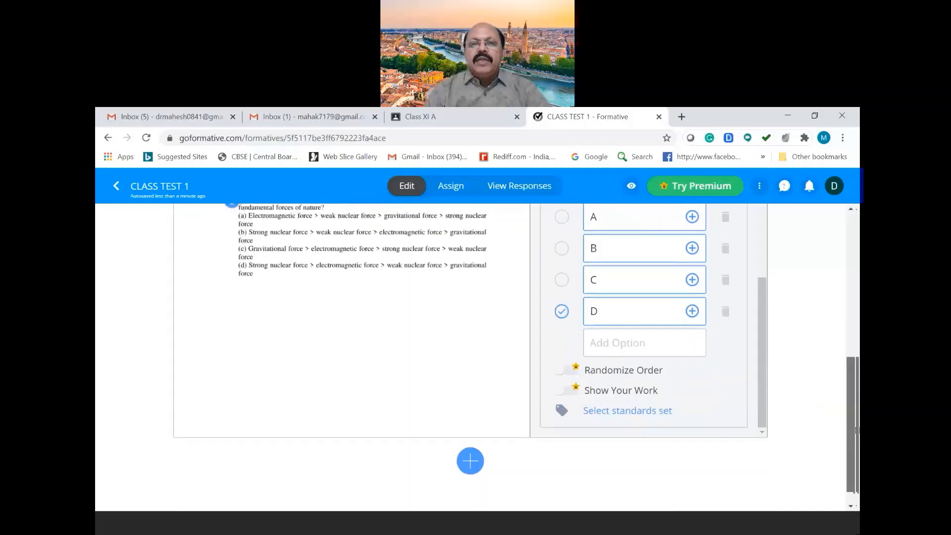
click(469, 462)
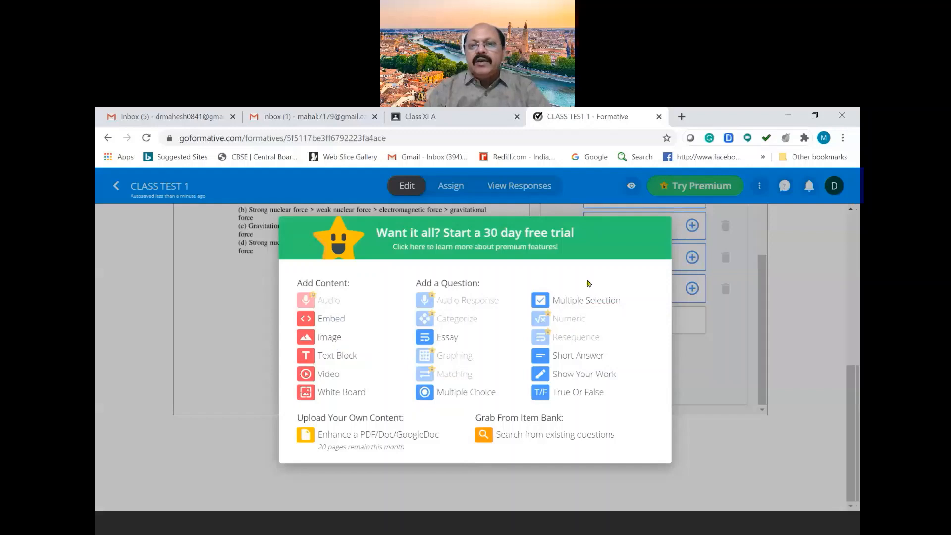
click(567, 356)
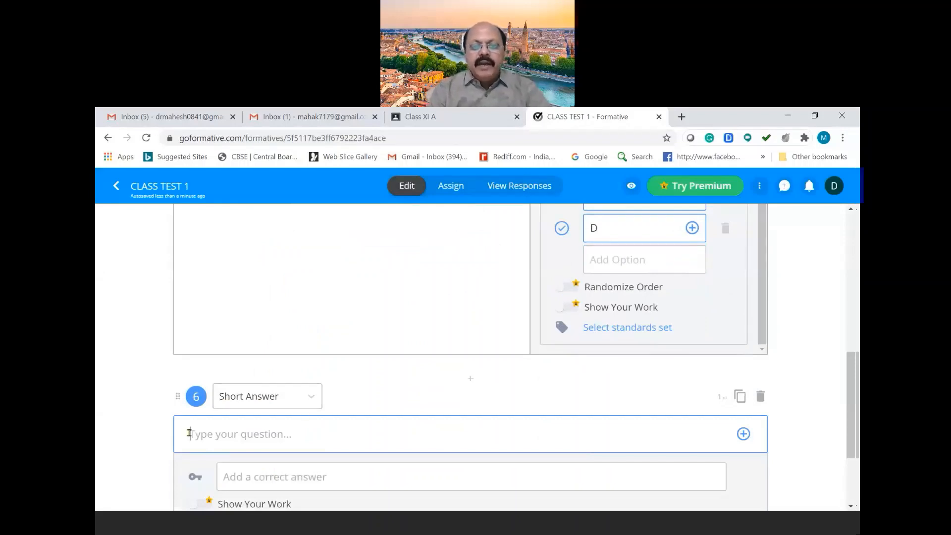
text(CON)
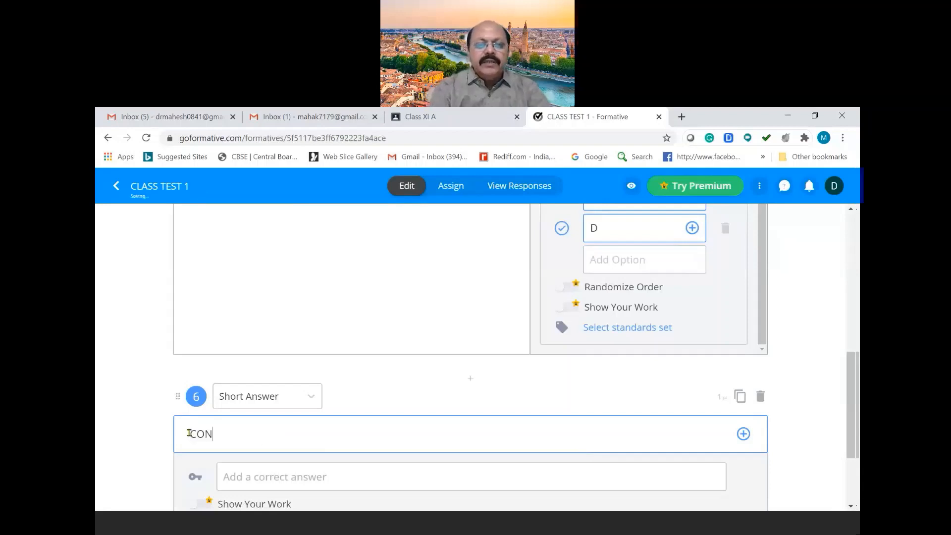
text(VERT )
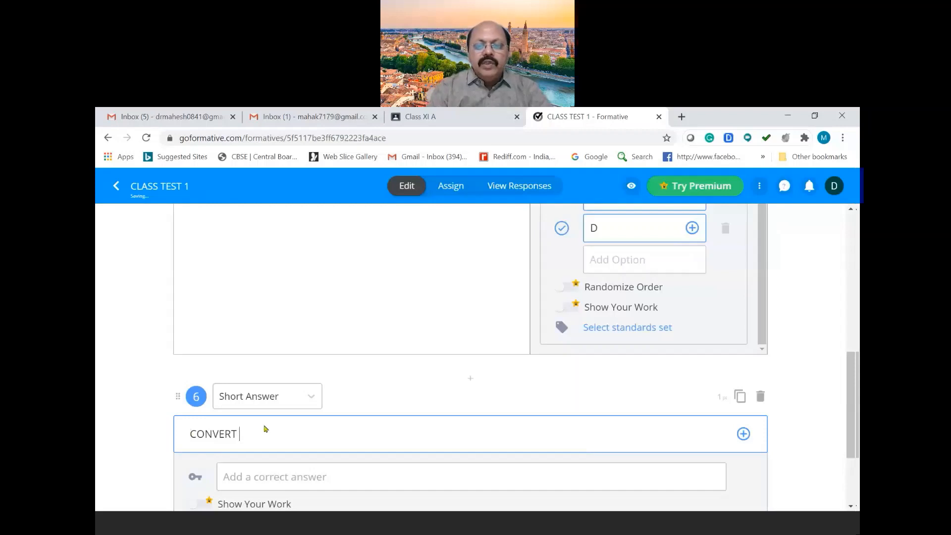
text(I JO)
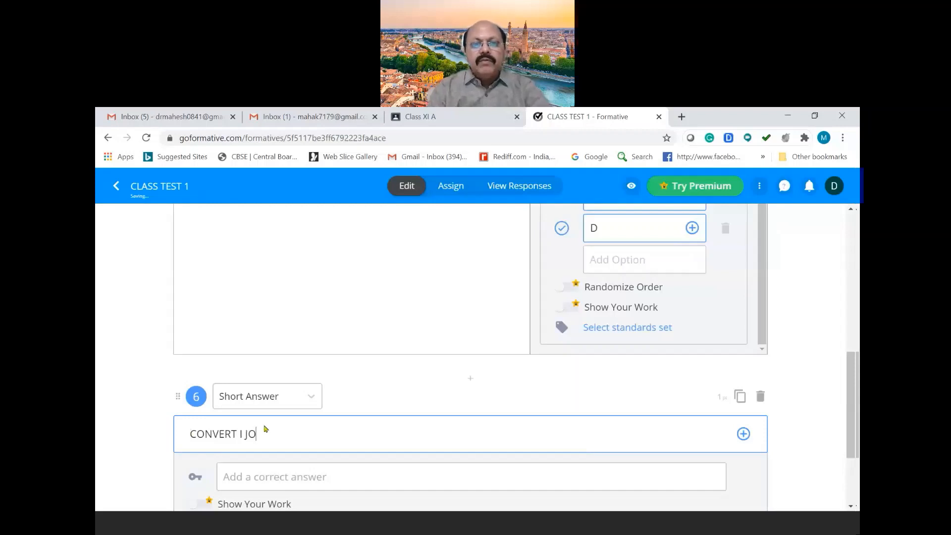
text(ULE)
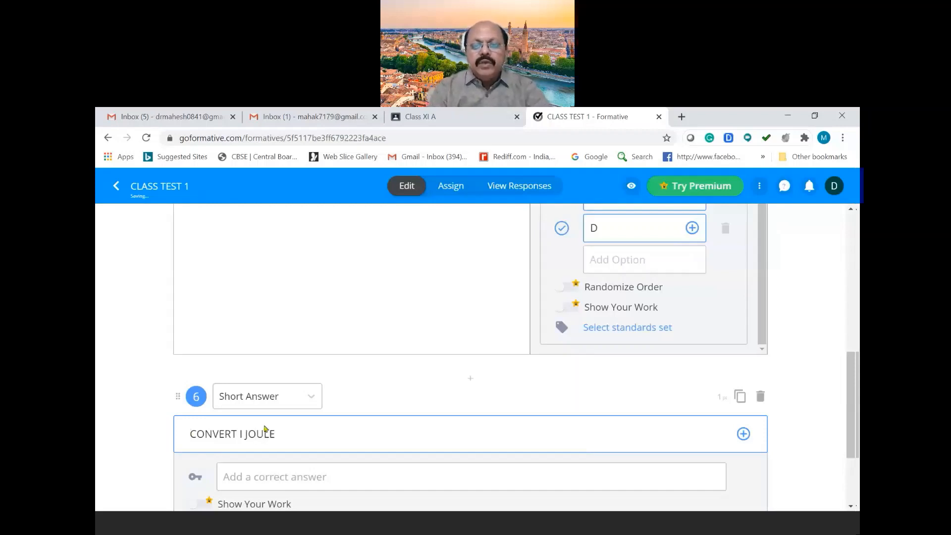
text( INTO)
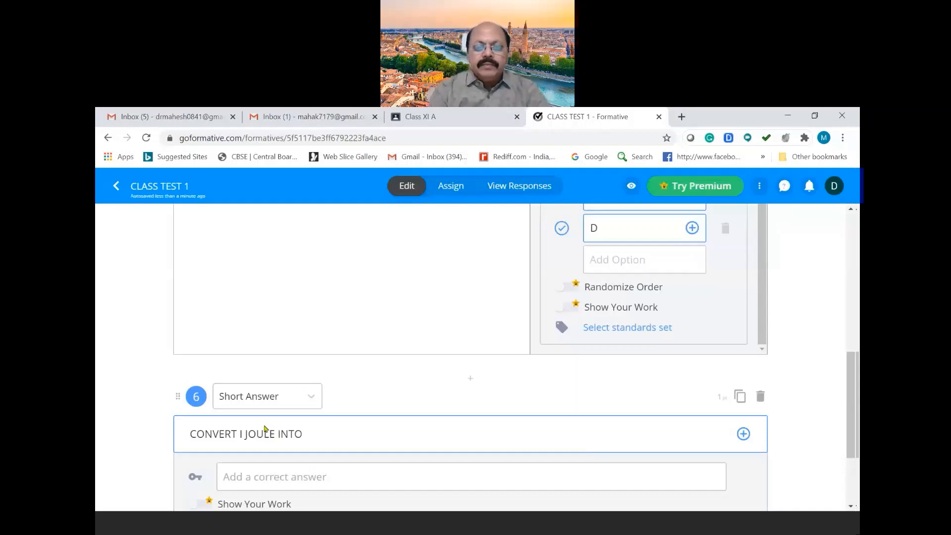
text(ER)
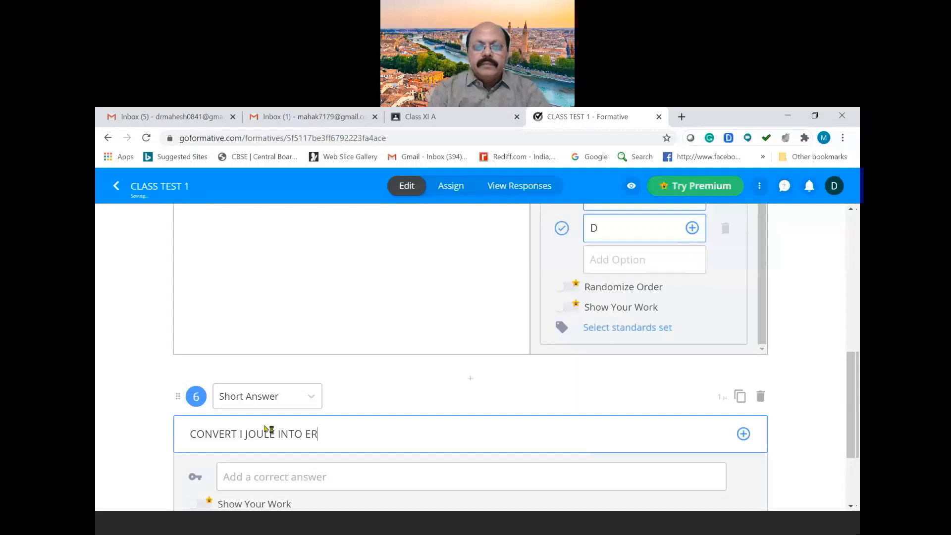
text(G BY)
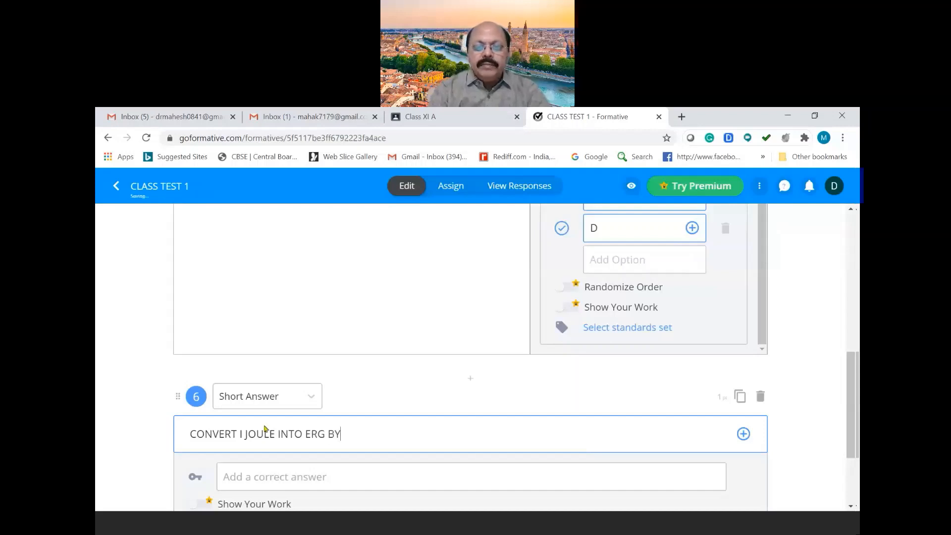
text( USIN)
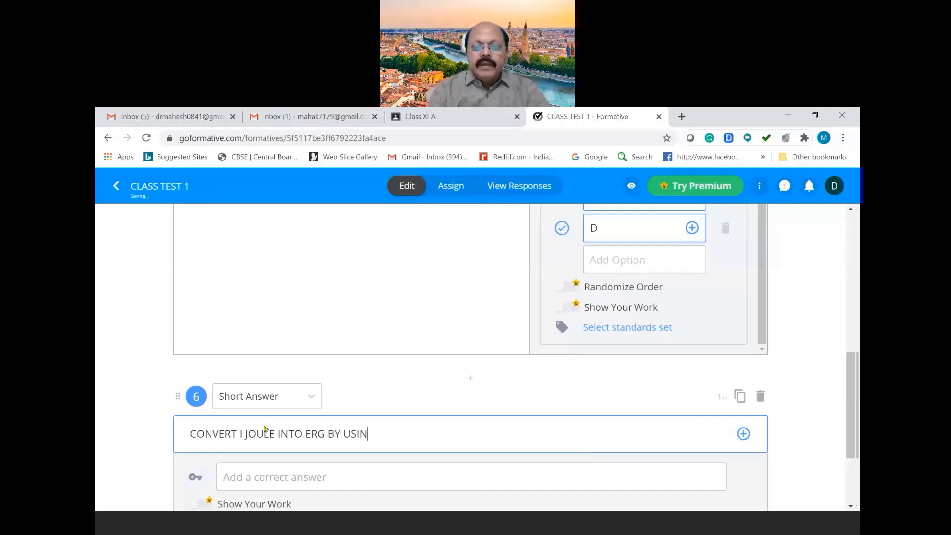
text(G DIMEN)
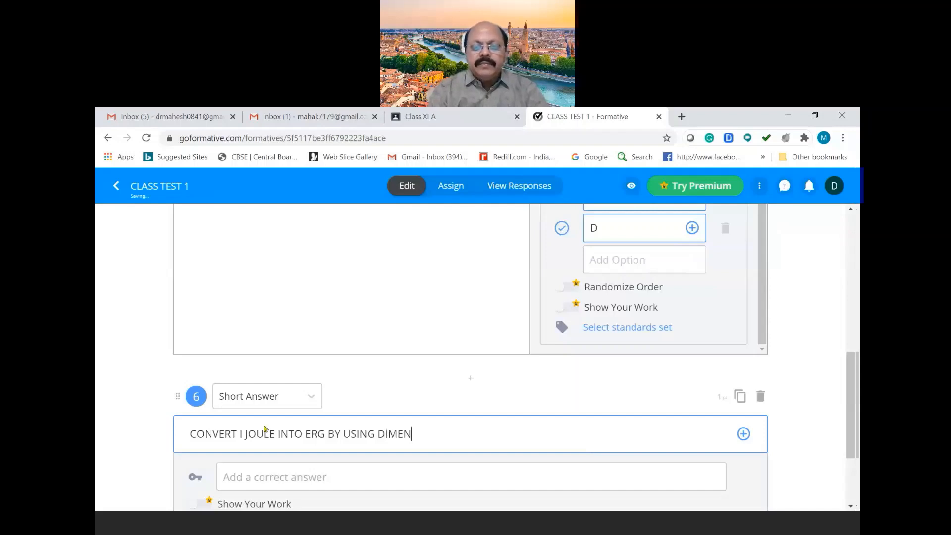
text(SIONA)
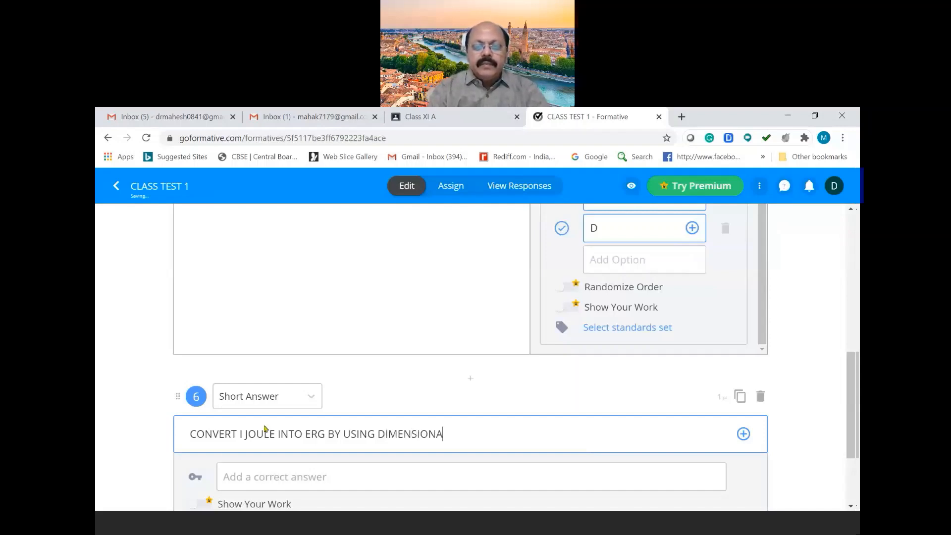
text(L AN)
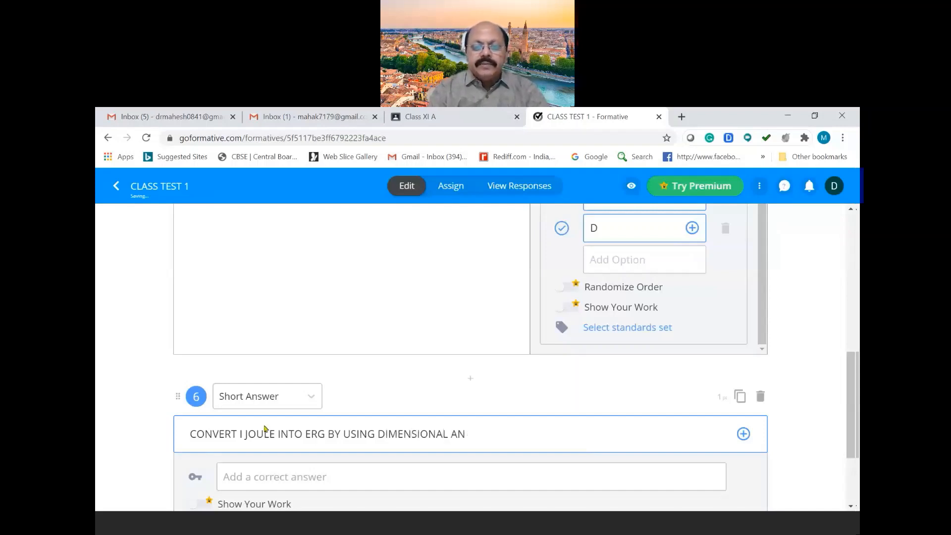
text(ALY)
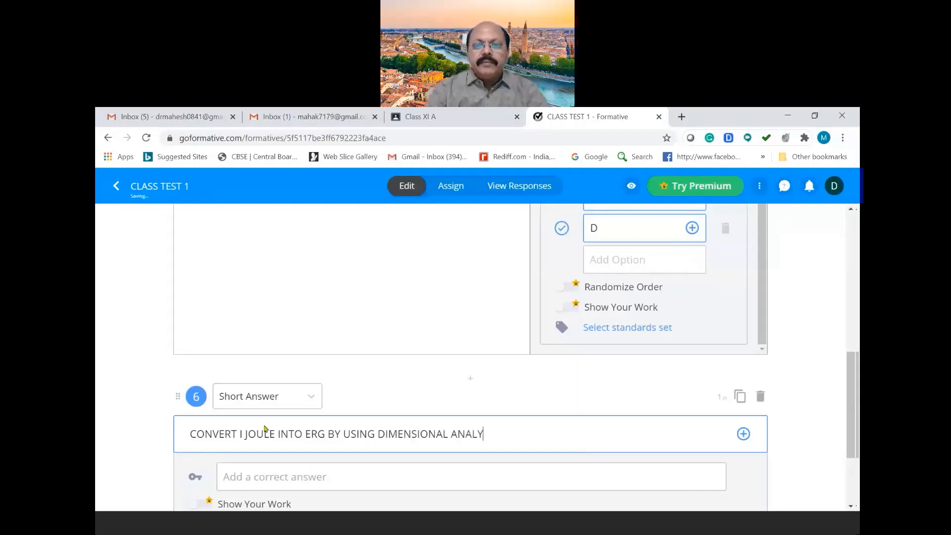
text(SIS)
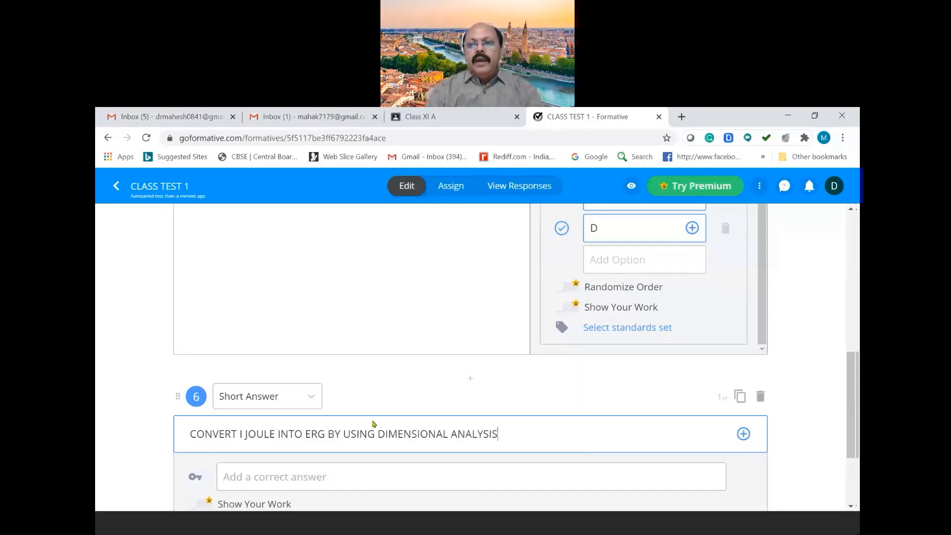
drag(854, 396, 856, 437)
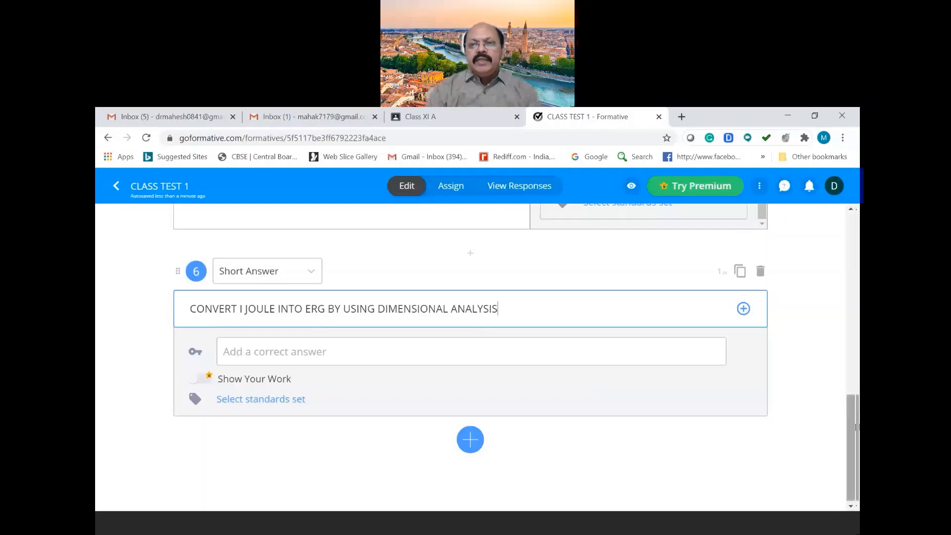
drag(853, 415, 855, 215)
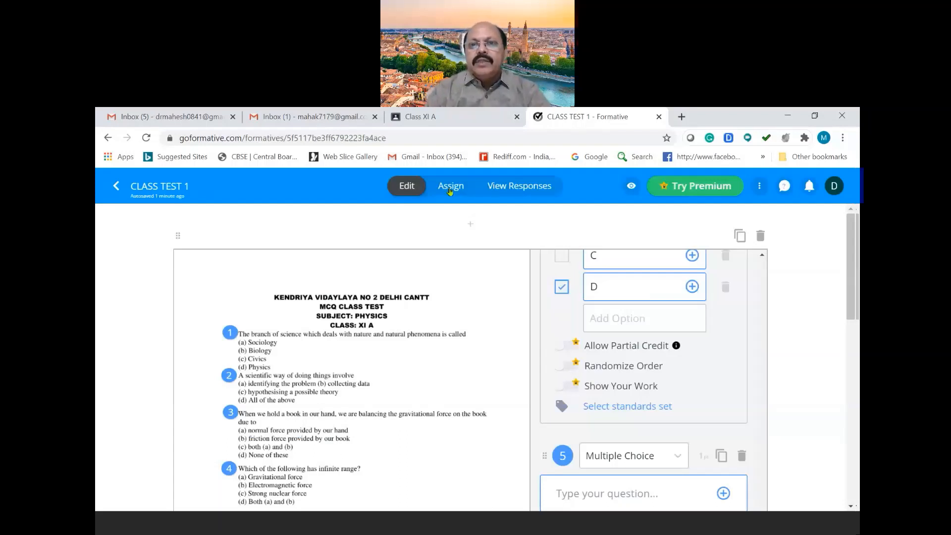
Step: Preview CLASS TEST 1 as a student in the laptop and tablet layouts
click(631, 187)
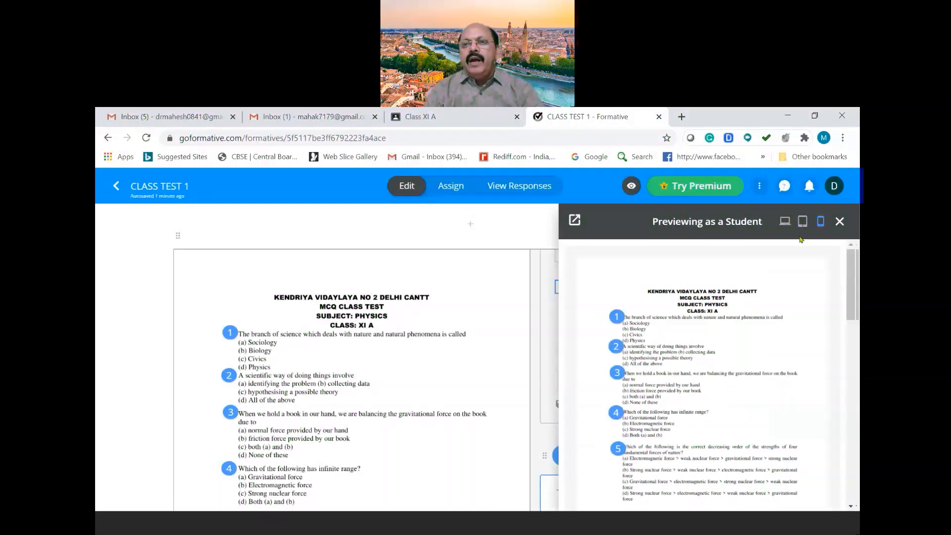
click(785, 222)
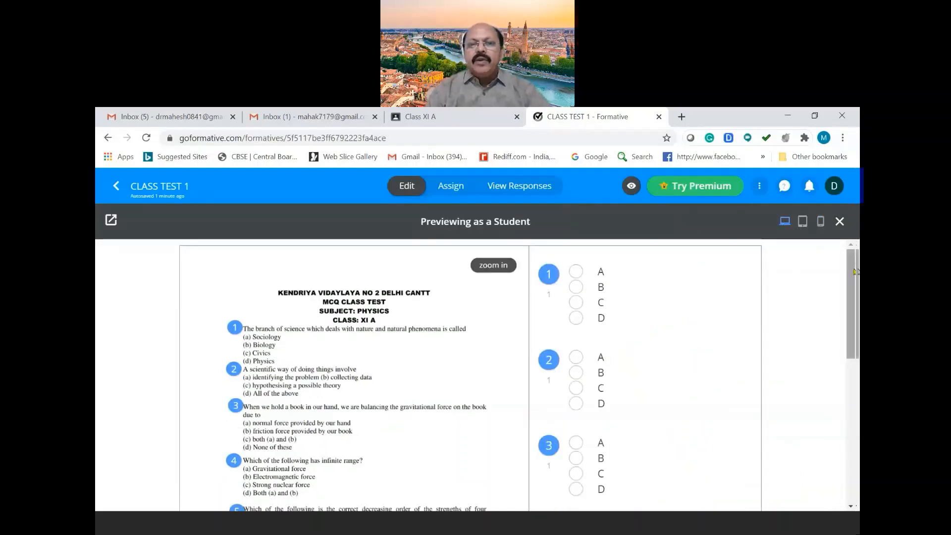
mouse_move(855, 271)
mouse_down()
mouse_move(856, 375)
mouse_move(853, 270)
mouse_up()
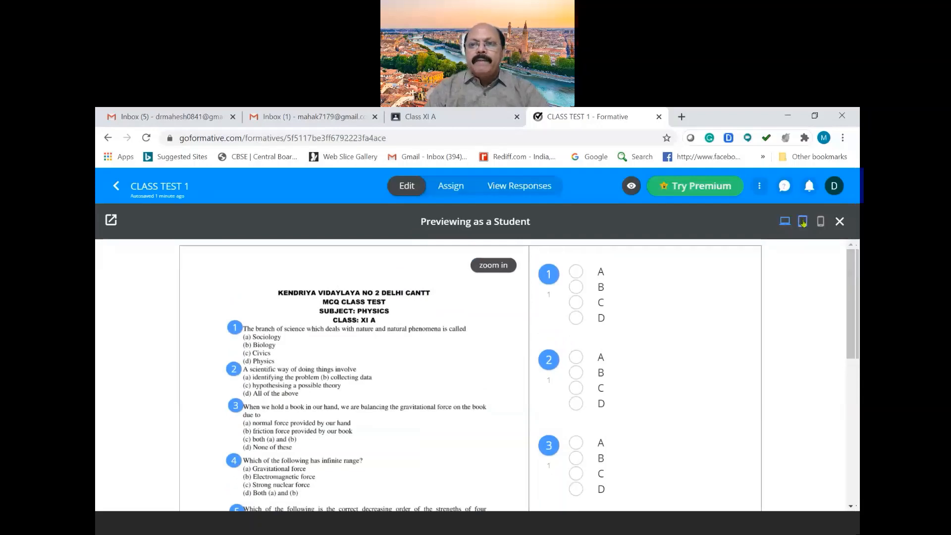
click(803, 223)
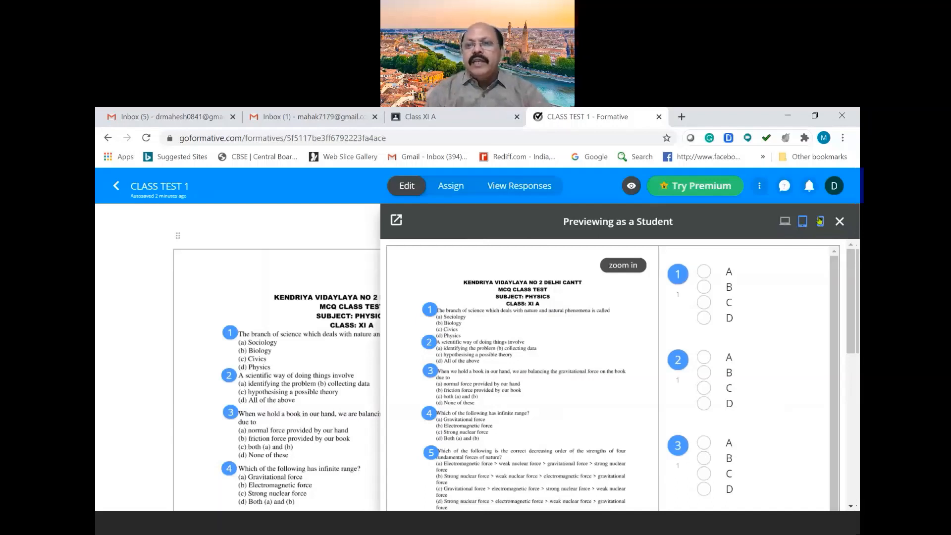
Step: Review all the questions of CLASS TEST 1 in the phone layout of the student preview, and close the preview
click(821, 221)
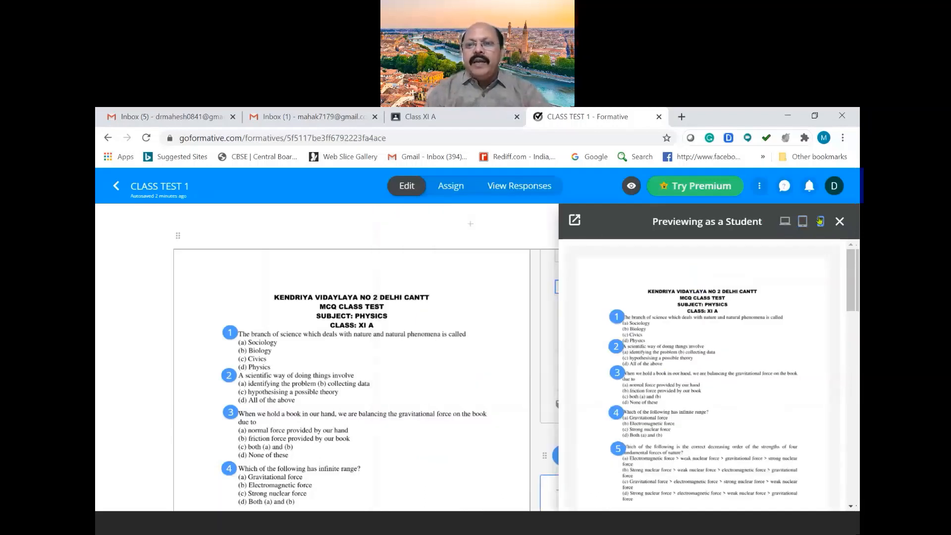
drag(854, 292, 854, 325)
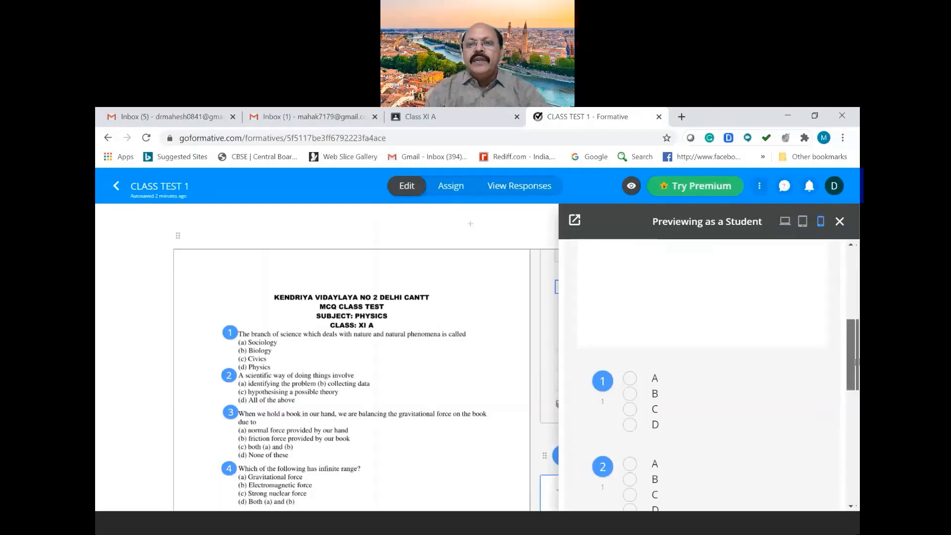
drag(856, 362, 856, 441)
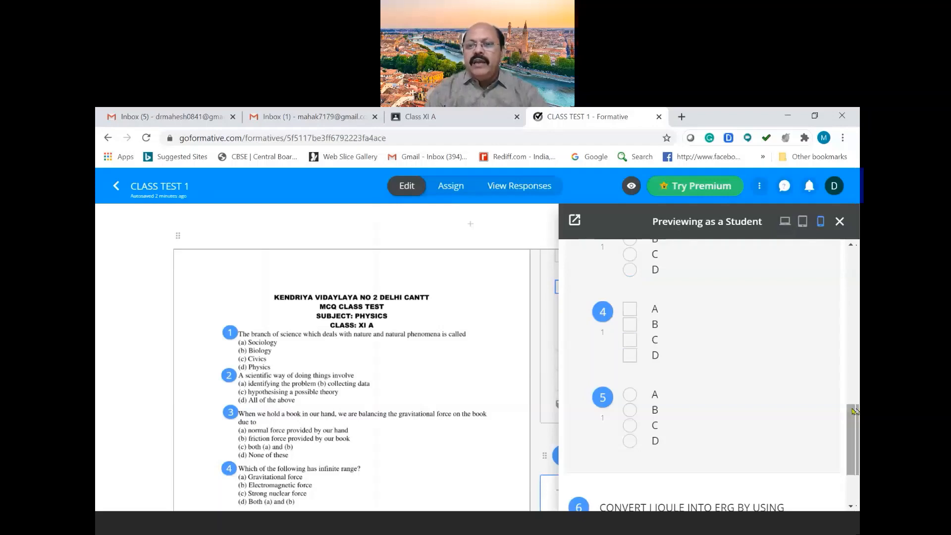
drag(854, 411, 855, 455)
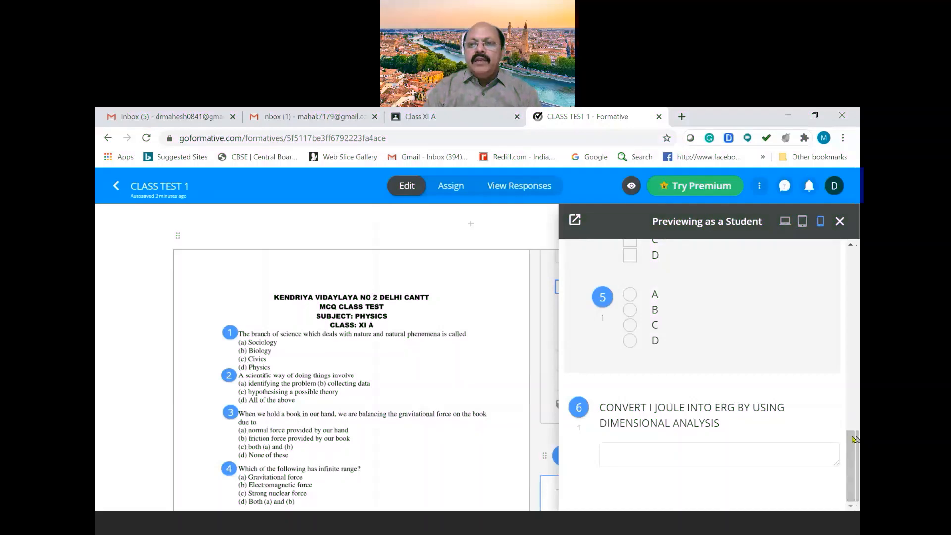
drag(855, 439, 856, 257)
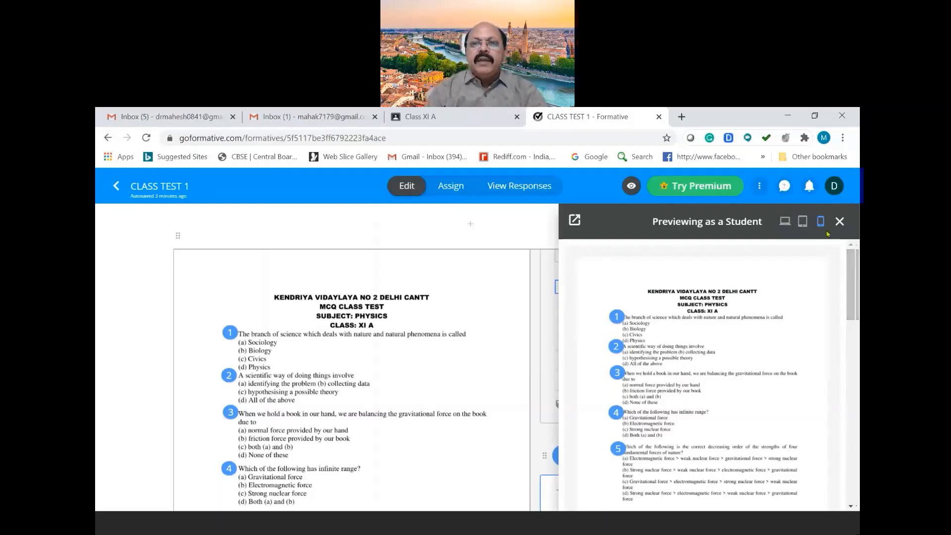
click(839, 222)
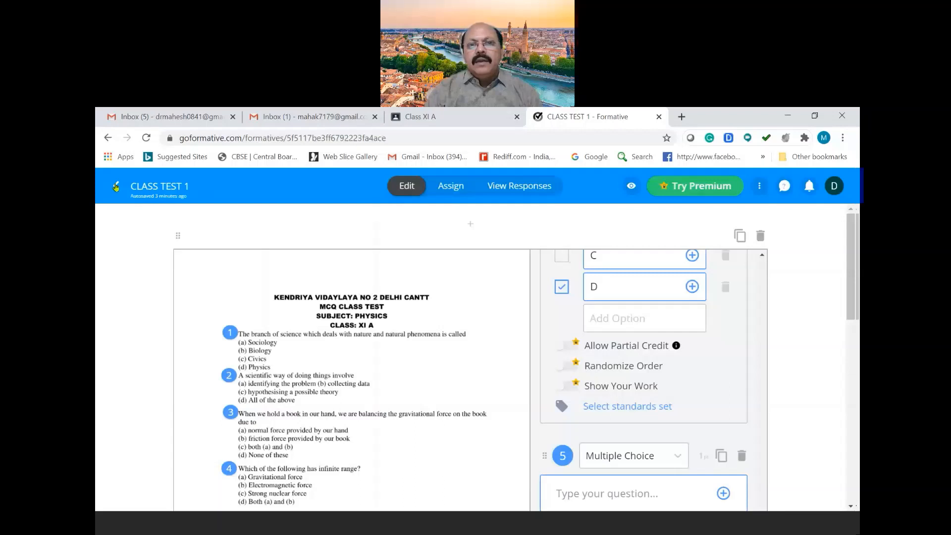
Step: Leave CLASS TEST 1, start a Google Classroom Sync for the classes, and choose the teacher's Google account
click(115, 187)
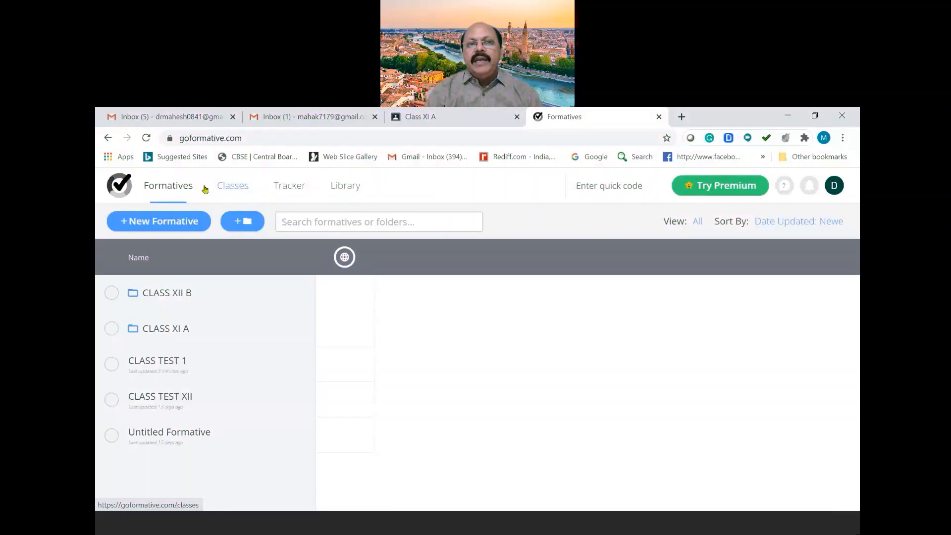
click(238, 189)
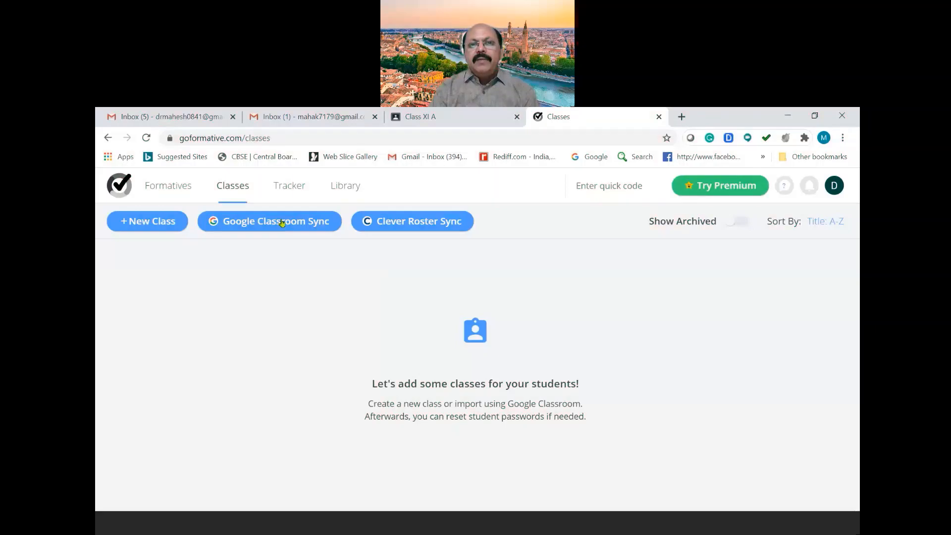
click(282, 222)
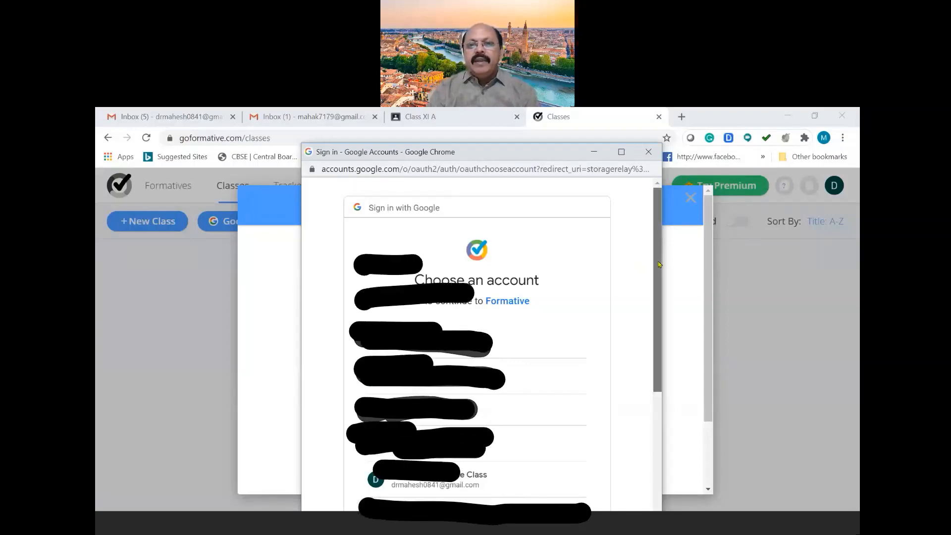
drag(659, 264, 663, 320)
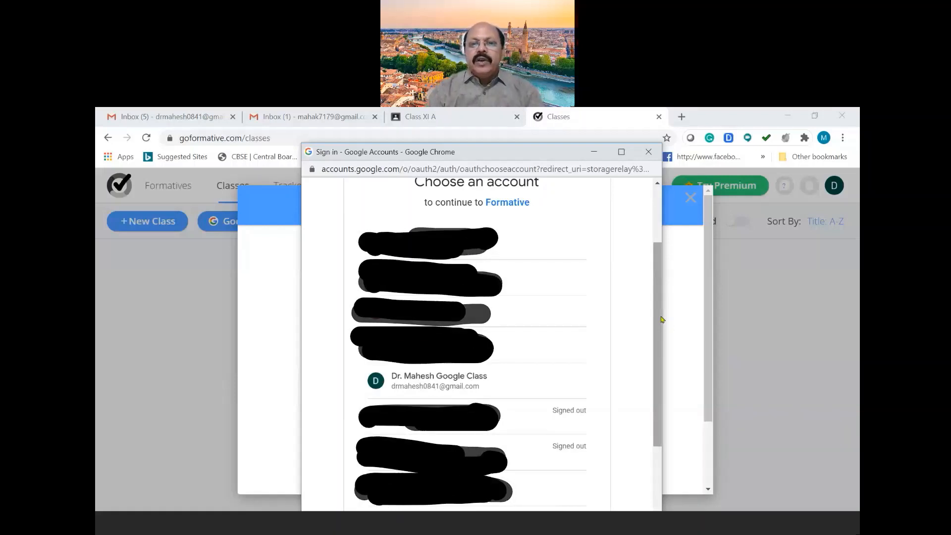
drag(657, 319, 660, 339)
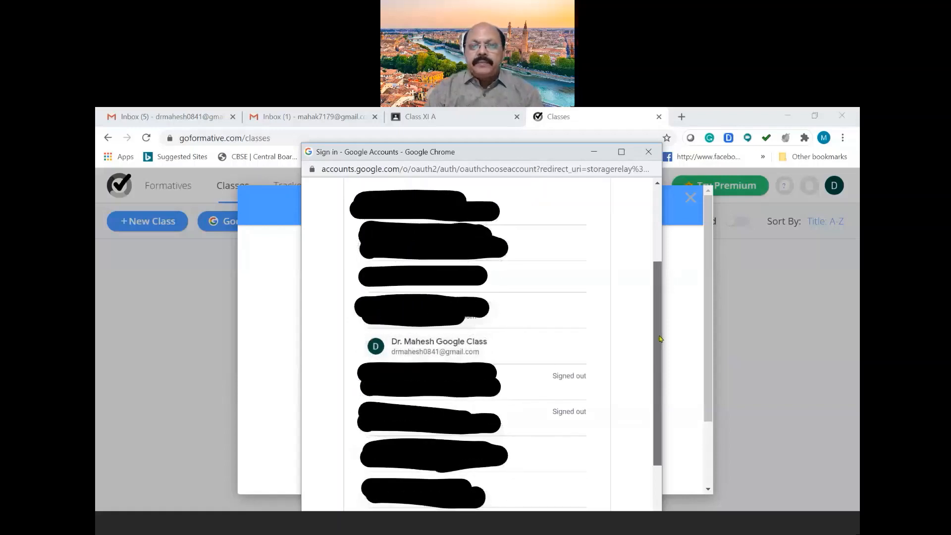
mouse_move(660, 338)
mouse_down()
mouse_move(664, 382)
mouse_move(661, 330)
mouse_up()
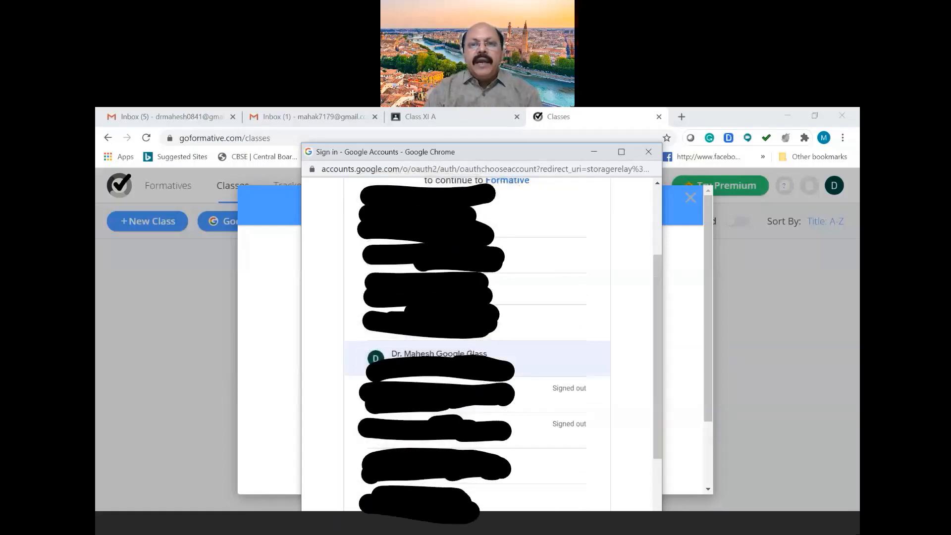
click(457, 359)
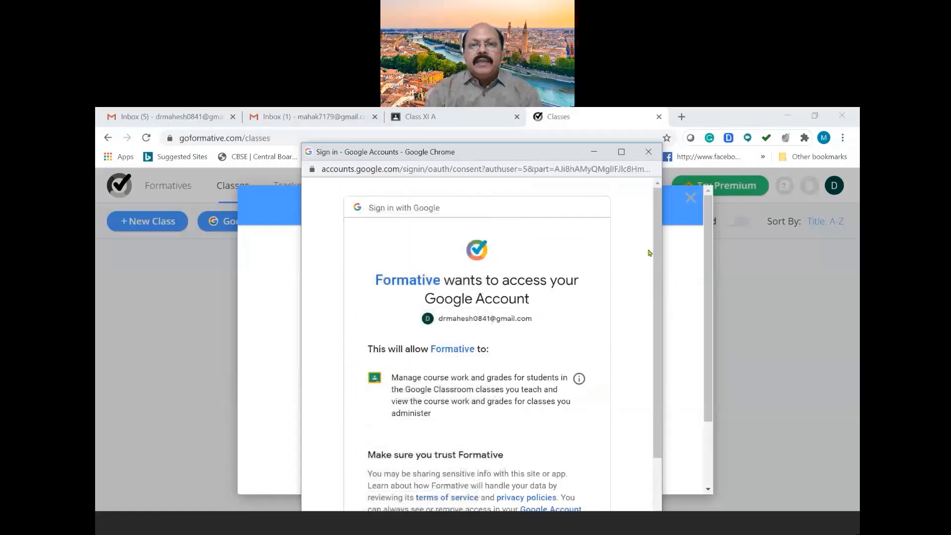
Step: Allow Formative to manage course work and grades in the teacher's Google Classroom classes
scroll(659, 277, down, 1)
drag(662, 278, 613, 422)
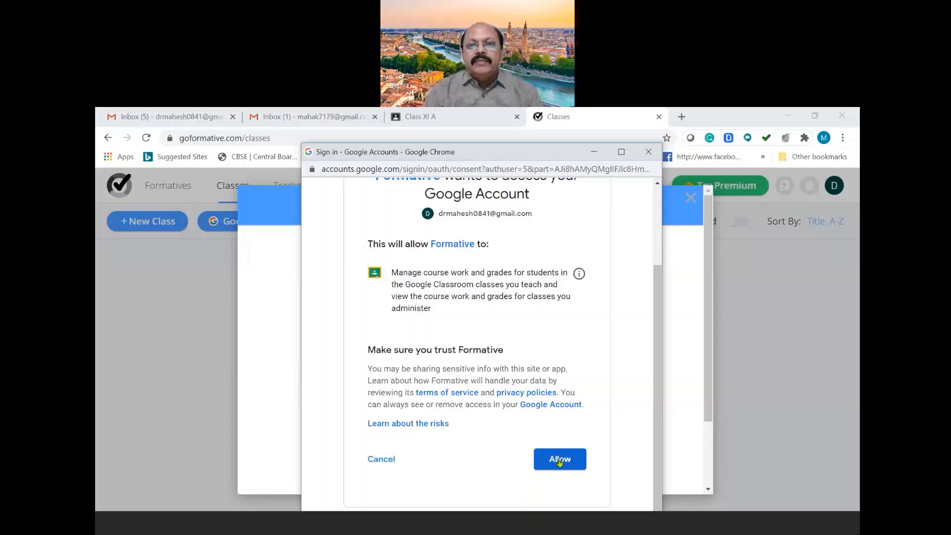
click(560, 461)
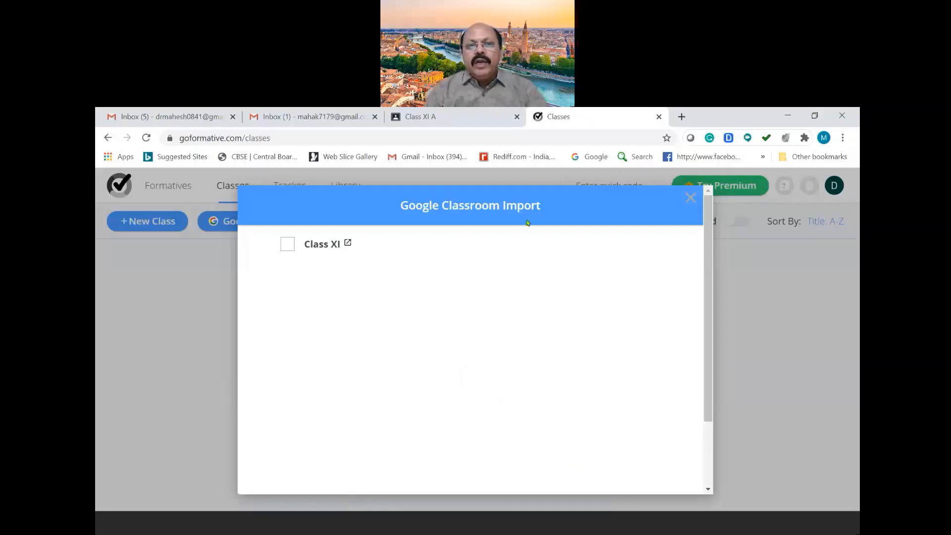
Step: Import Class XI with its student from Google Classroom, check the import result, and close the import dialog
click(288, 246)
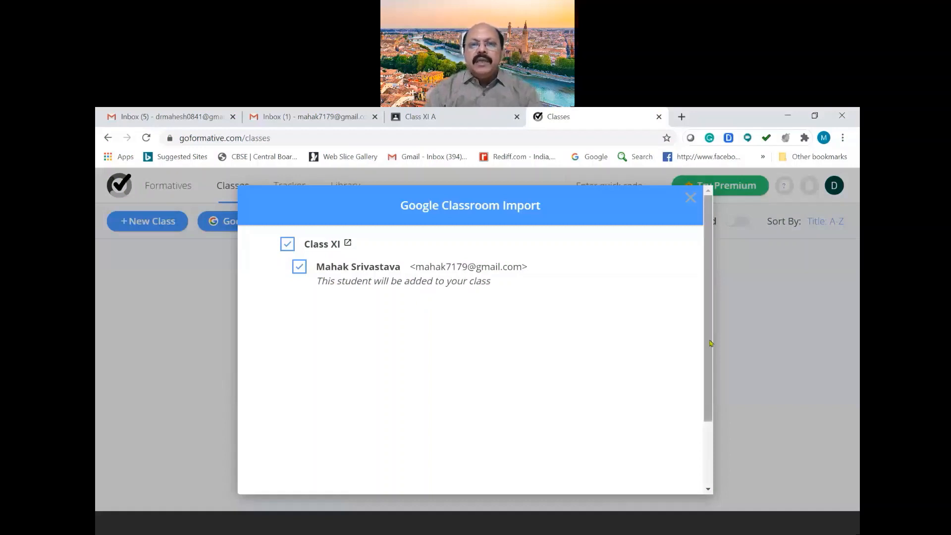
mouse_move(710, 343)
mouse_down()
mouse_move(713, 401)
mouse_move(710, 355)
mouse_up()
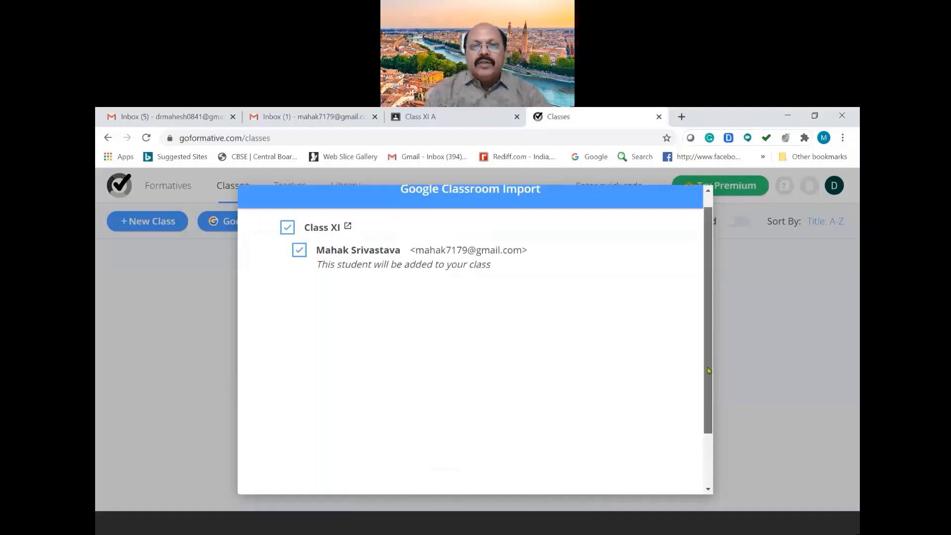
drag(708, 370, 623, 439)
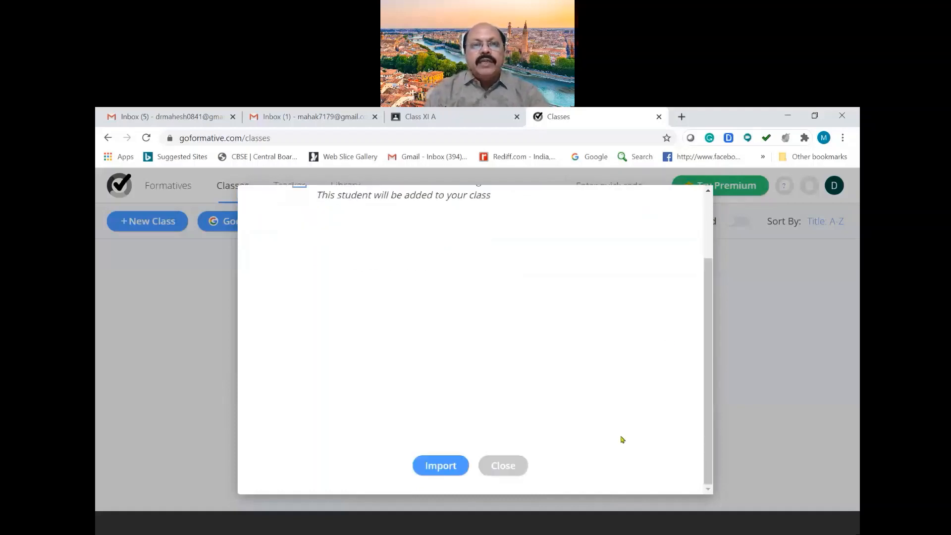
click(439, 467)
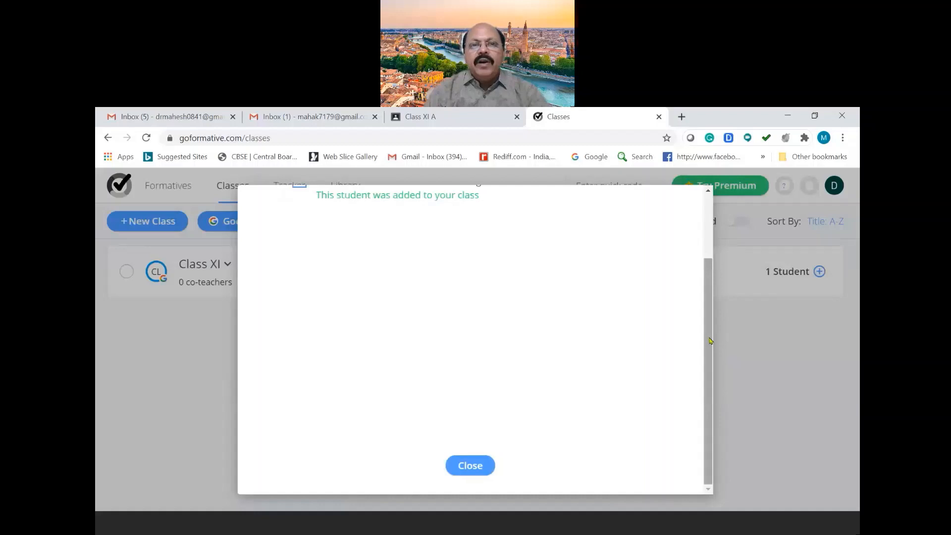
drag(711, 341, 710, 281)
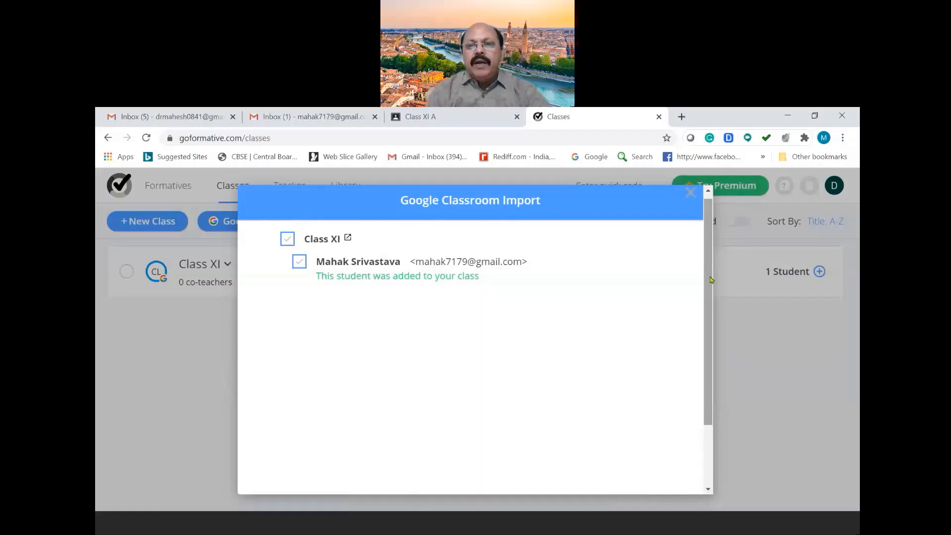
scroll(708, 223, up, 1)
drag(708, 223, 711, 344)
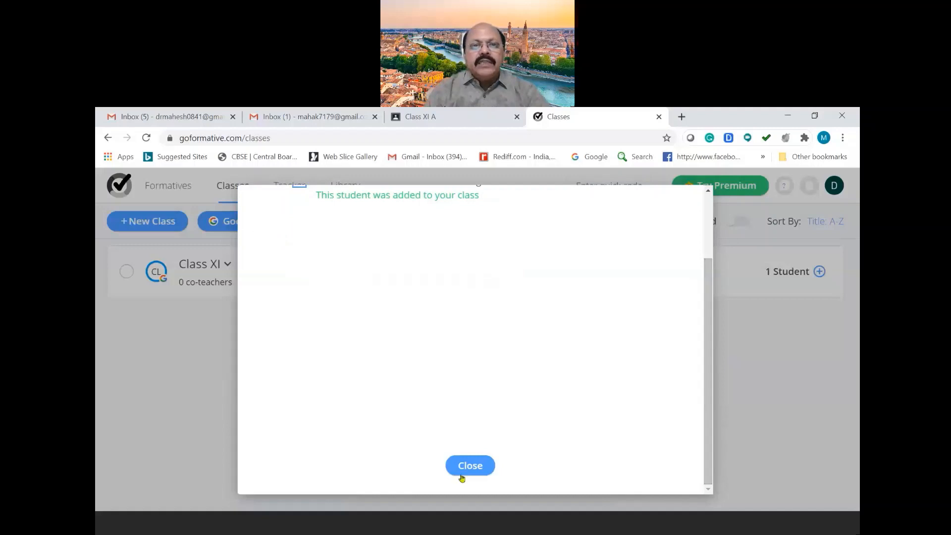
click(466, 468)
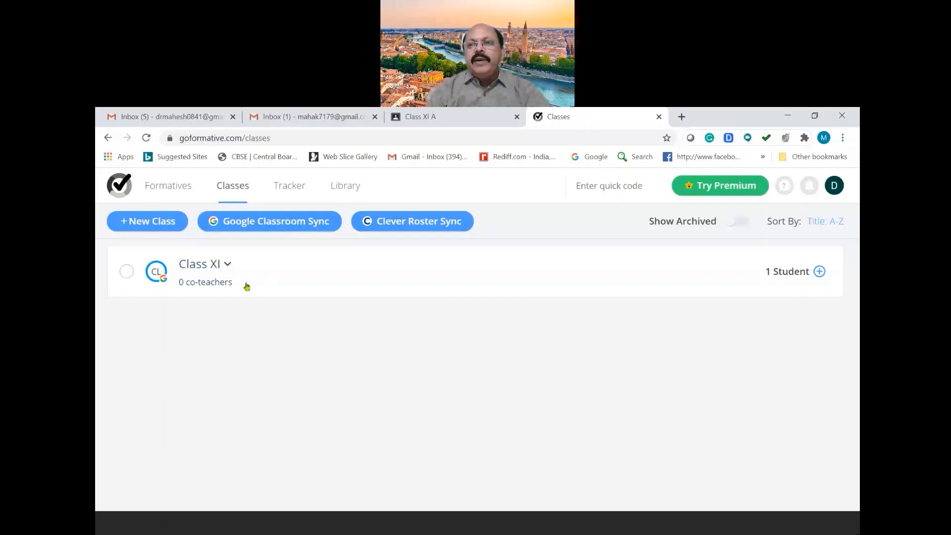
Step: View the ways of adding students to Class XI, close that dialog, and deselect the class
click(786, 274)
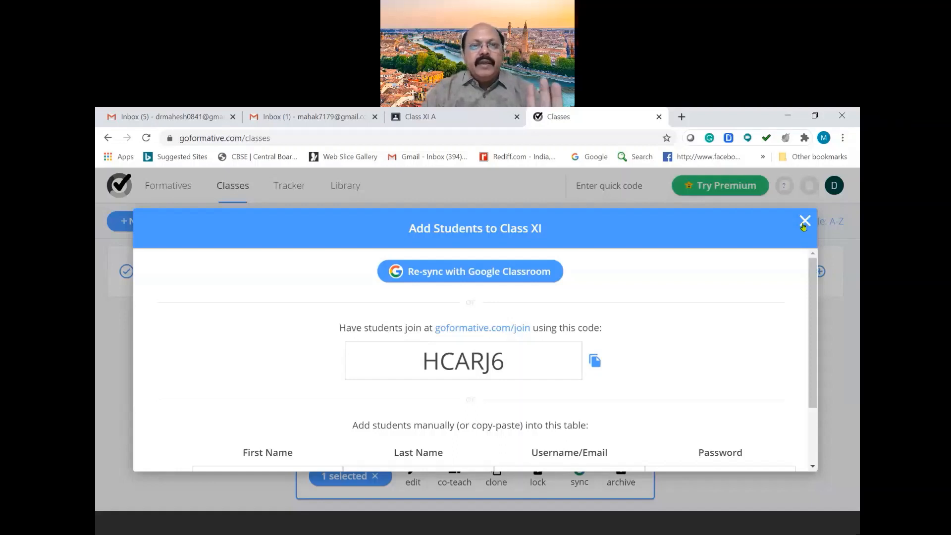
click(804, 224)
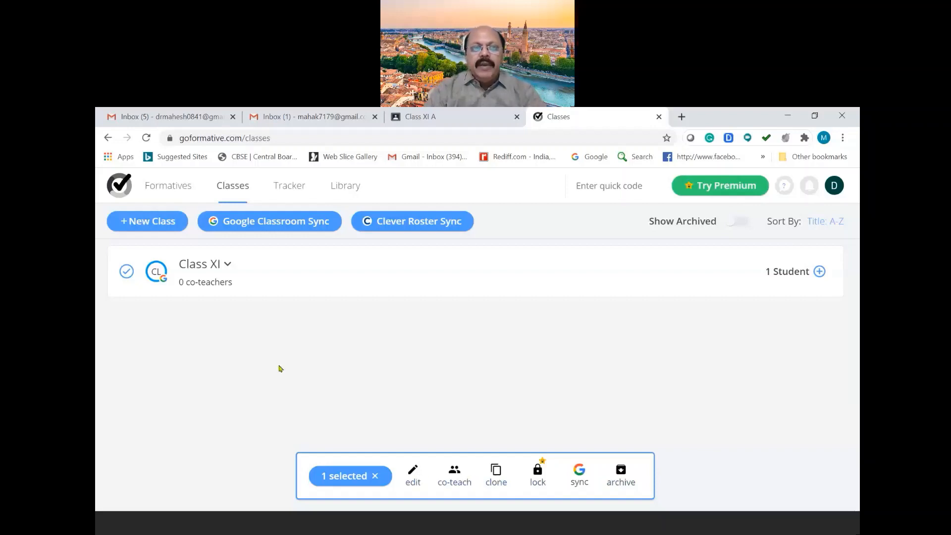
click(125, 275)
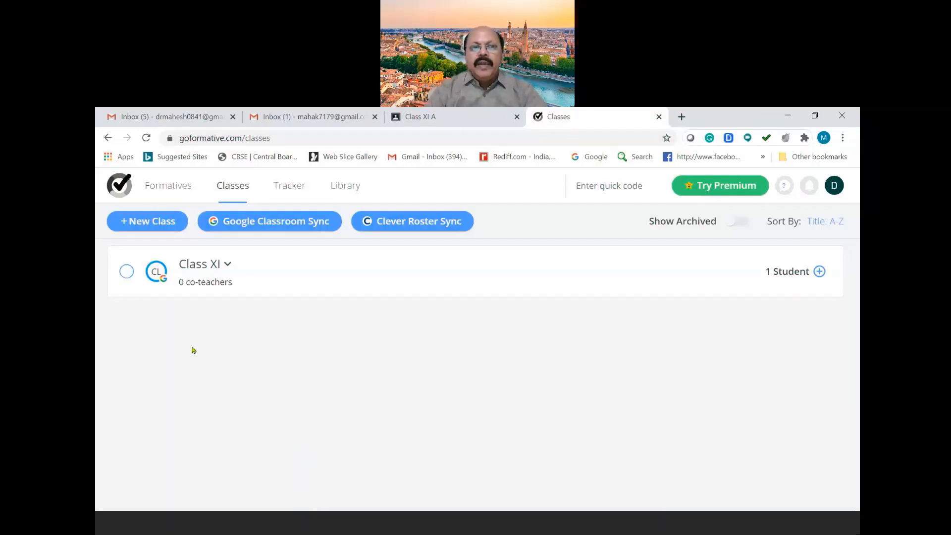
Step: Open CLASS TEST 1 for assigning and select Class XI as the class that receives it
click(167, 187)
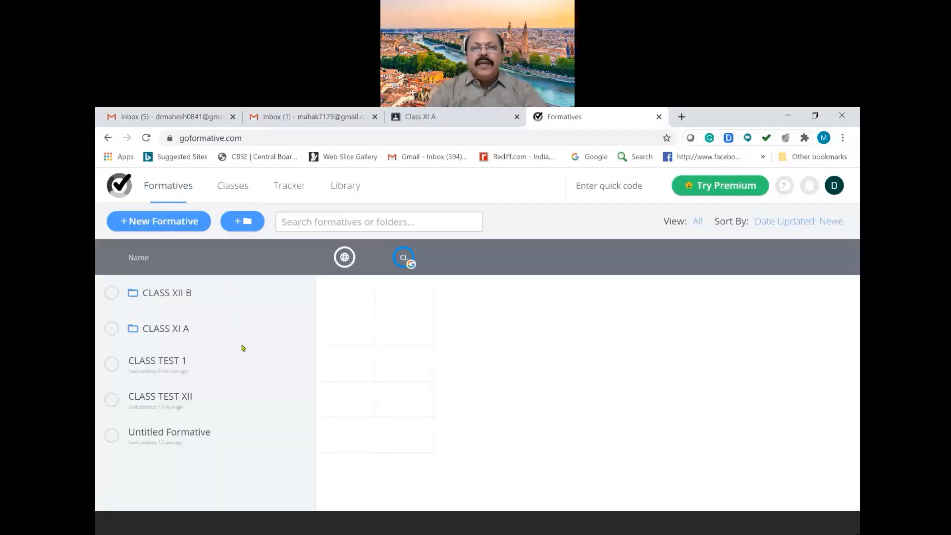
click(167, 365)
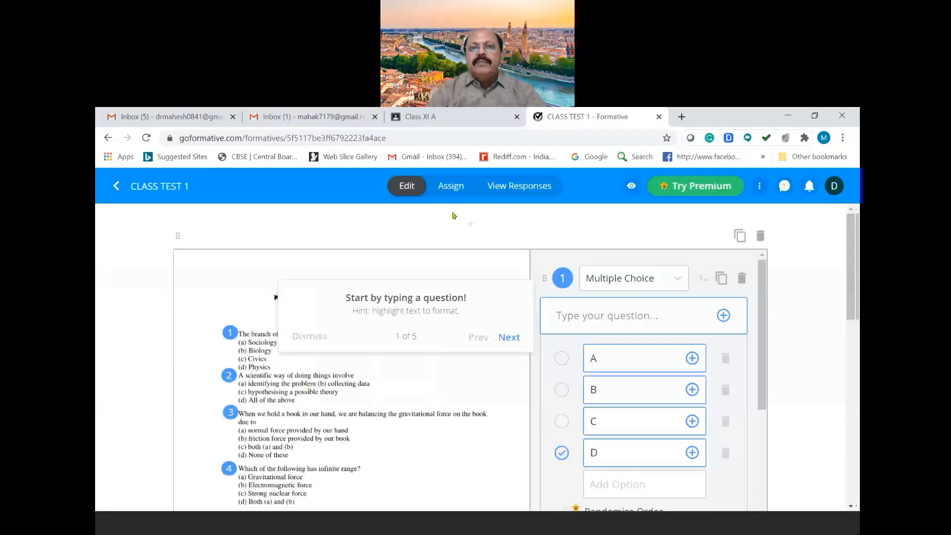
click(447, 187)
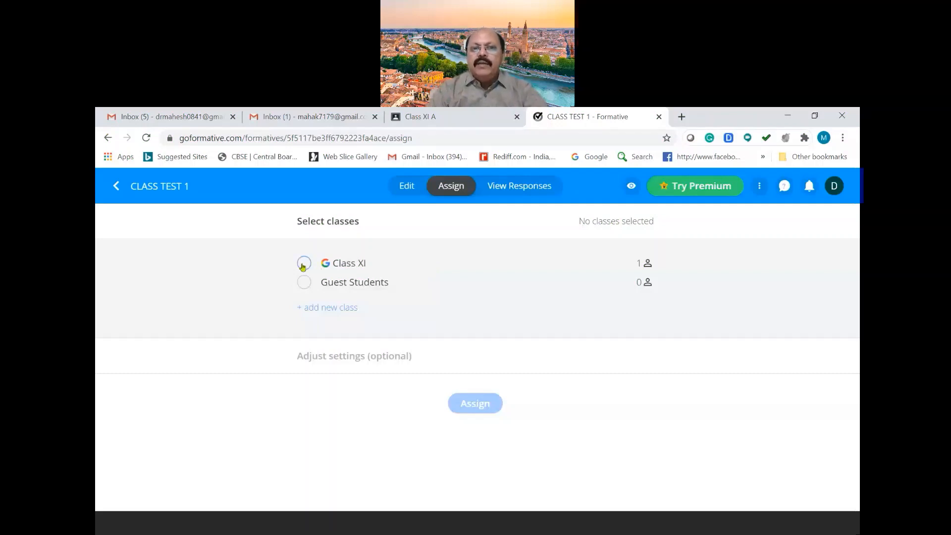
click(303, 267)
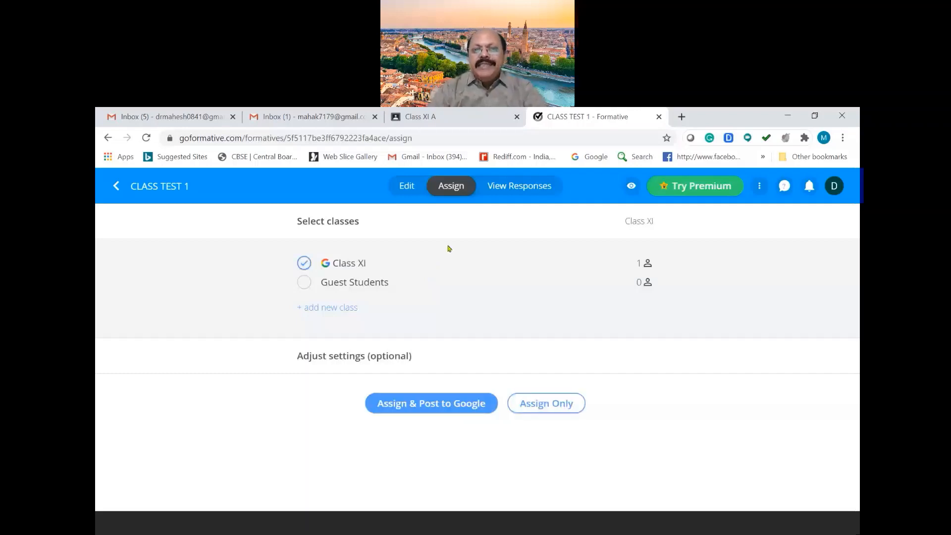
Step: In the assignment settings, set both Return scores and Return correct answers to When closed
click(399, 358)
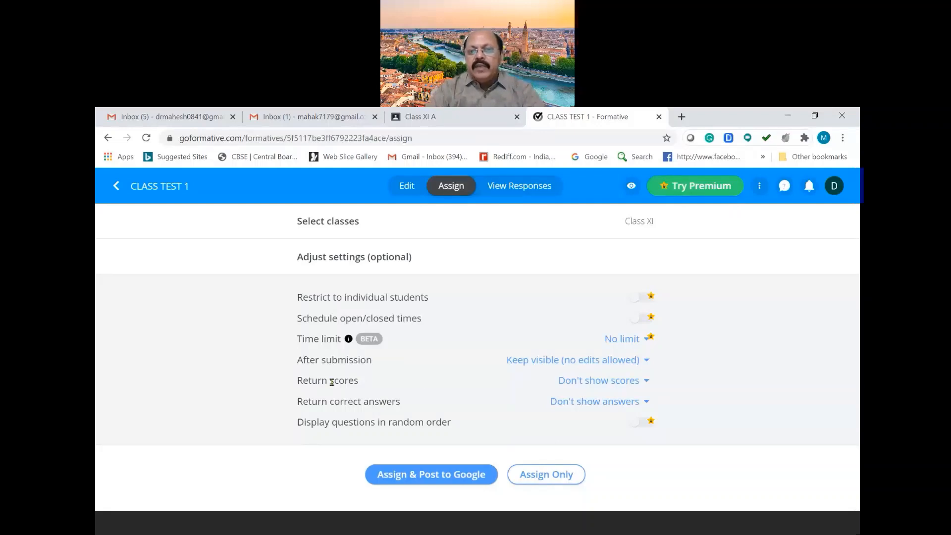
click(644, 382)
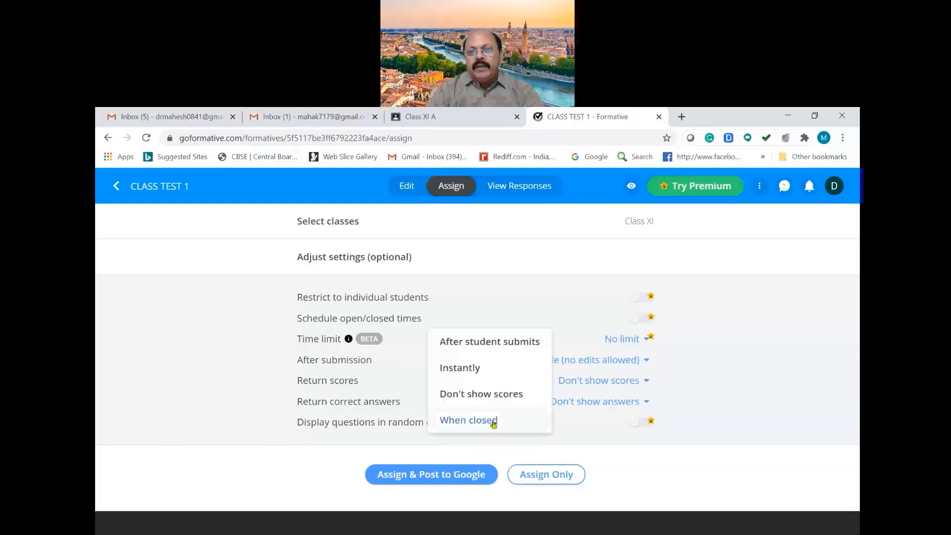
click(494, 422)
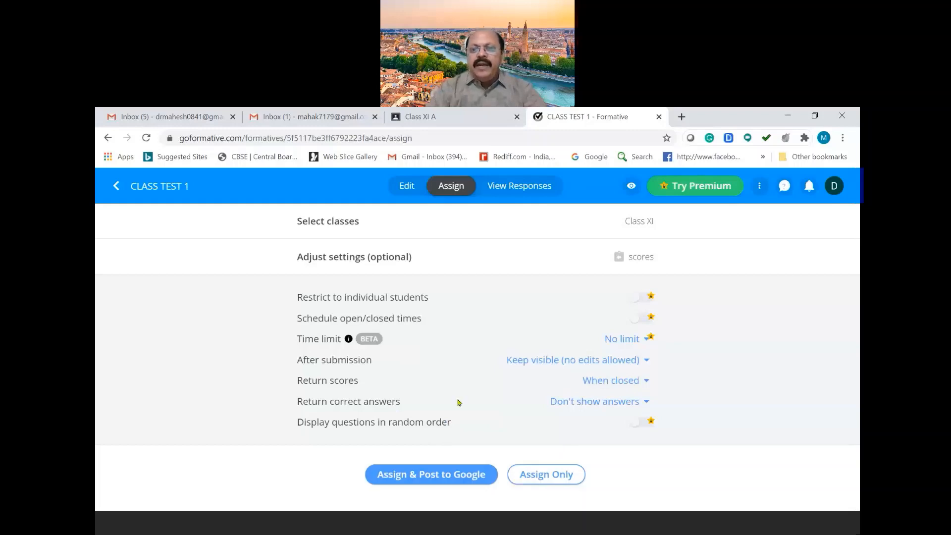
click(644, 403)
click(478, 429)
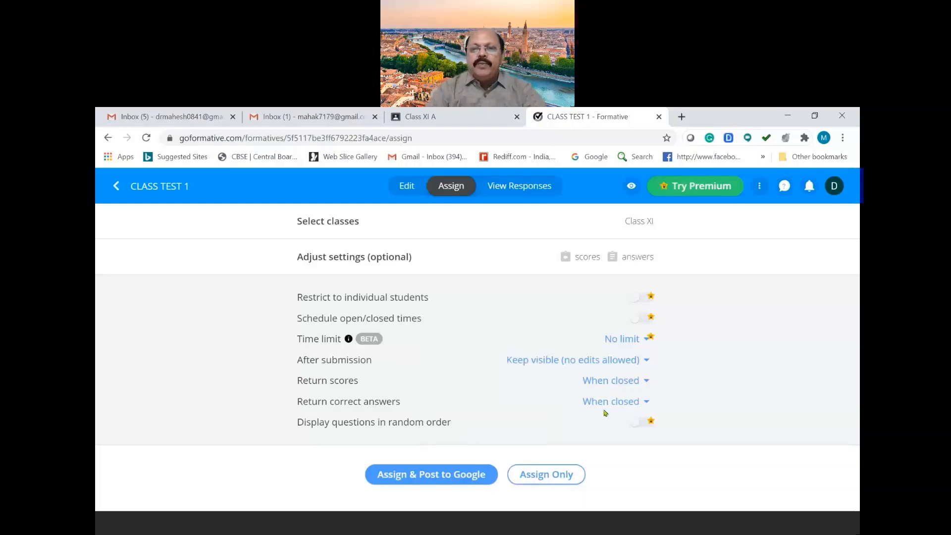
click(645, 402)
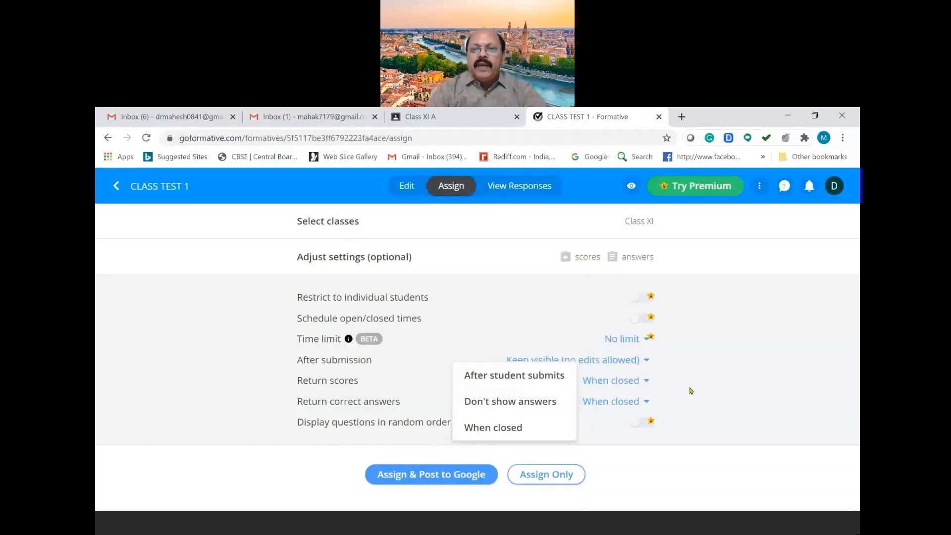
click(689, 392)
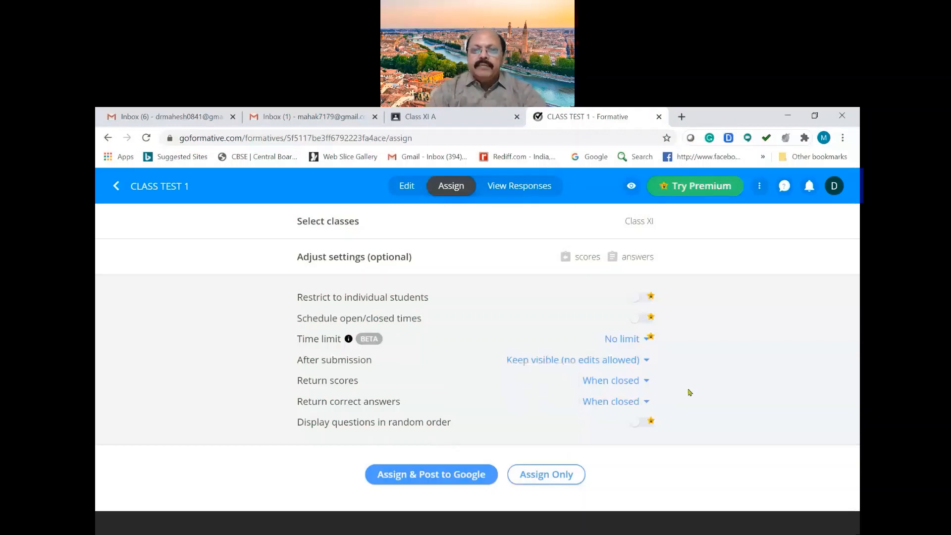
Step: Assign the test and post it to Google Classroom with the teacher's Google account, and dismiss the join instructions
click(427, 475)
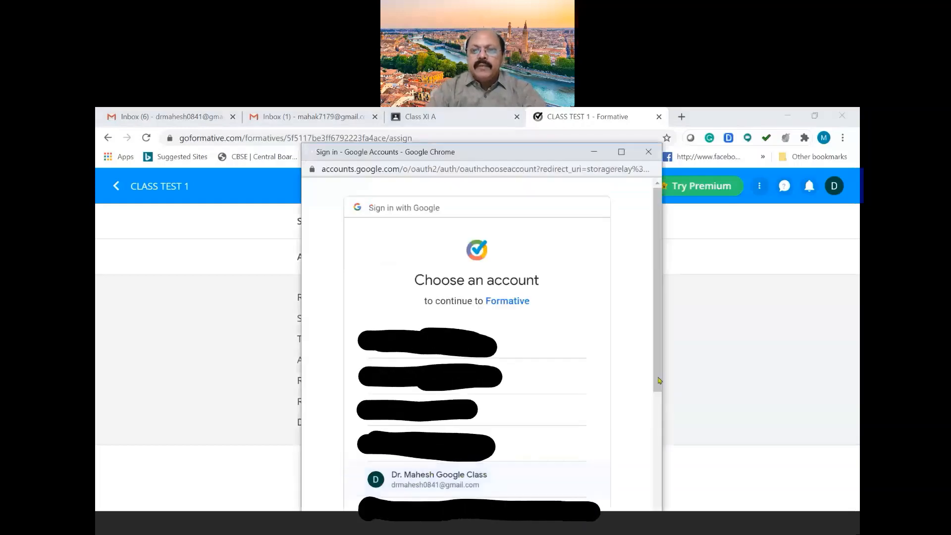
drag(660, 380, 663, 420)
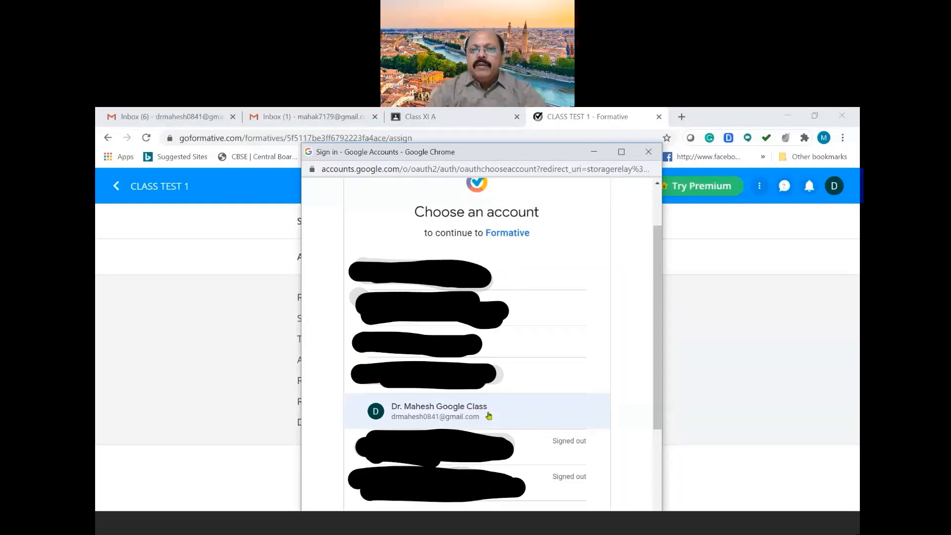
click(456, 410)
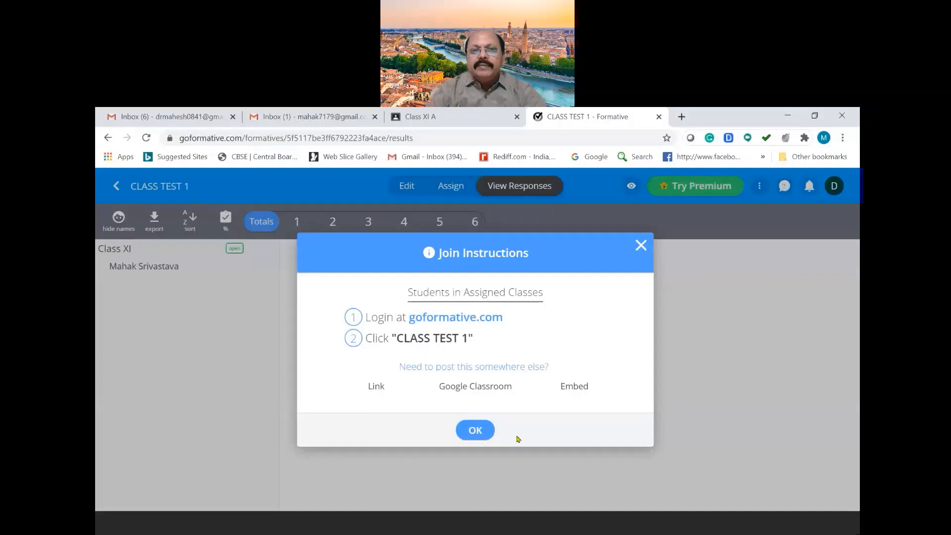
click(473, 431)
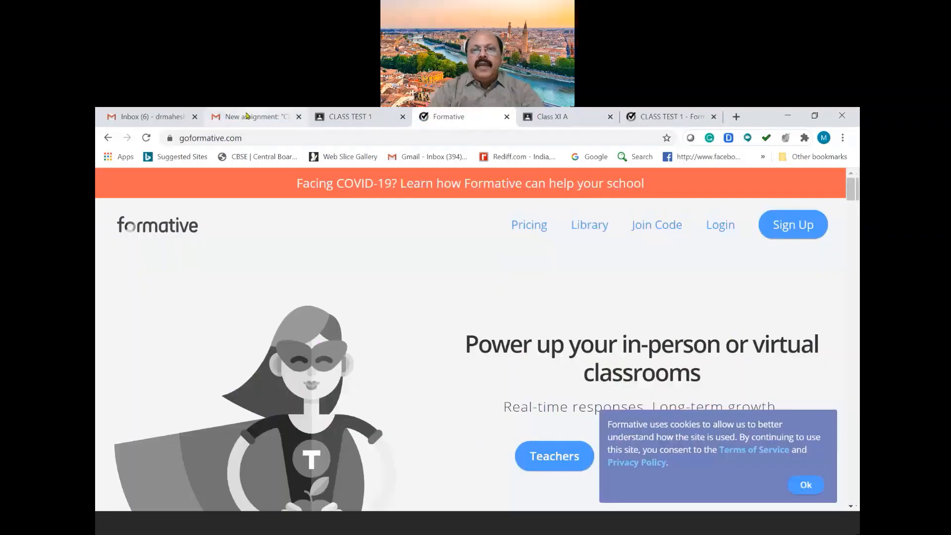
Step: Open the CLASS TEST 1 assignment in Google Classroom from the student's Gmail notification, using the student's account, and dismiss the private comments tip
click(252, 116)
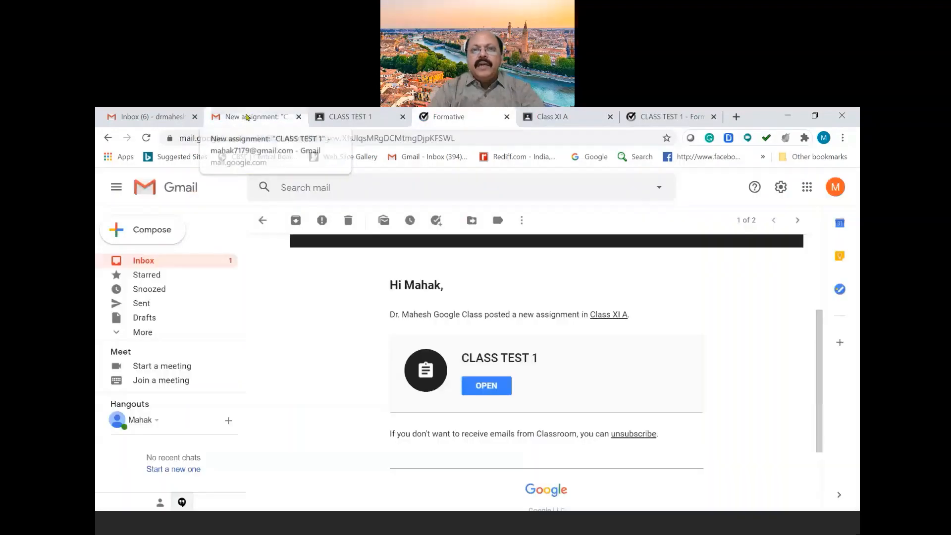
click(487, 386)
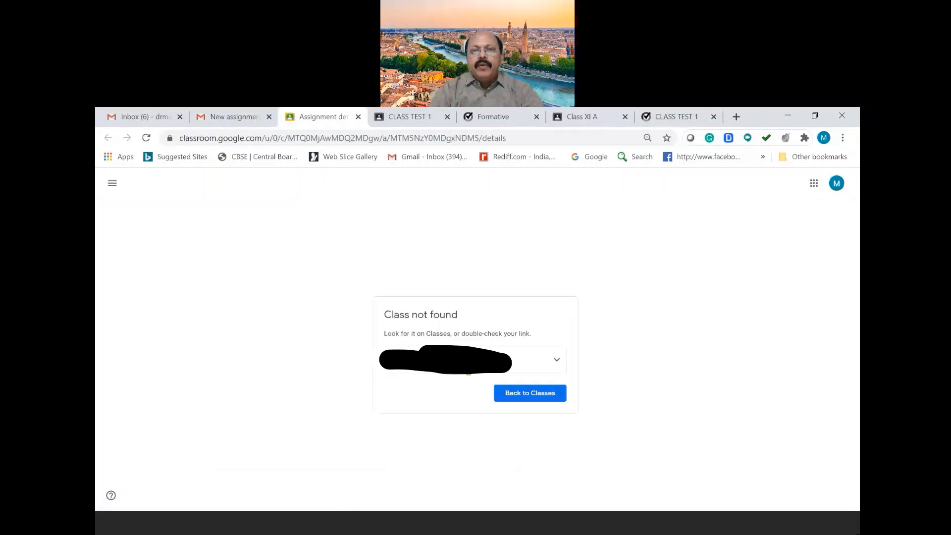
click(556, 359)
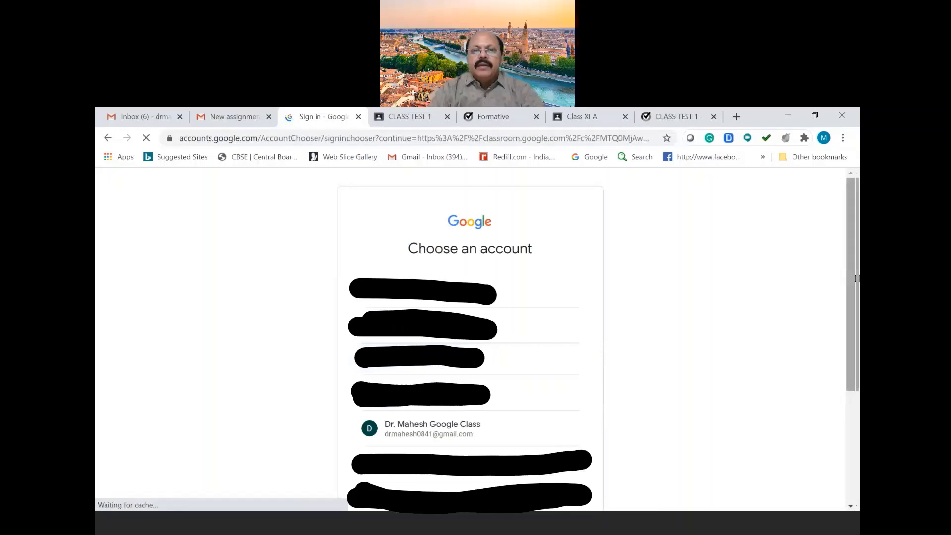
scroll(856, 279, down, 5)
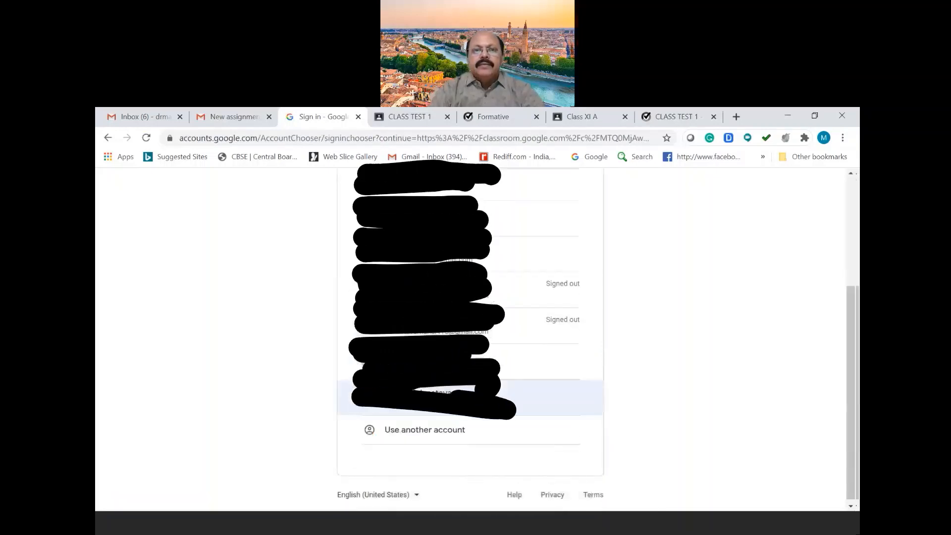
click(426, 398)
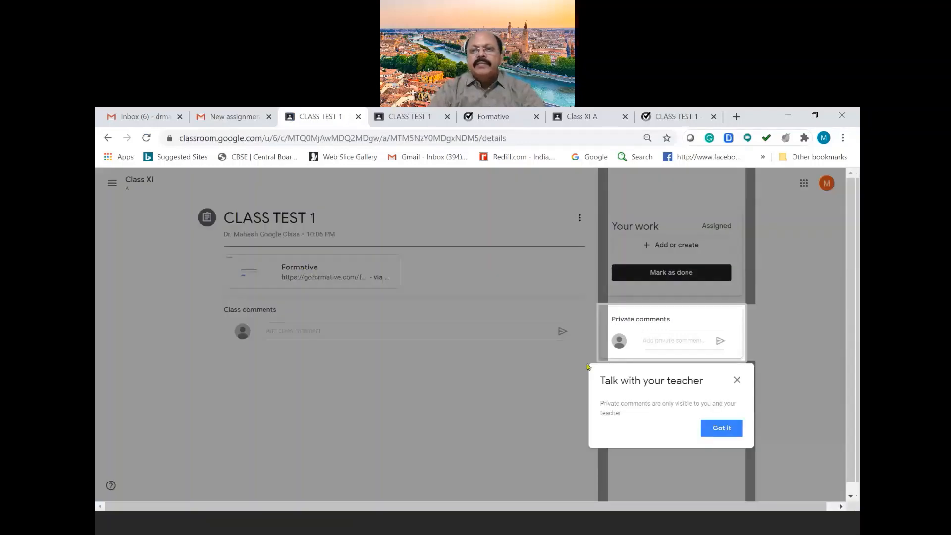
click(738, 380)
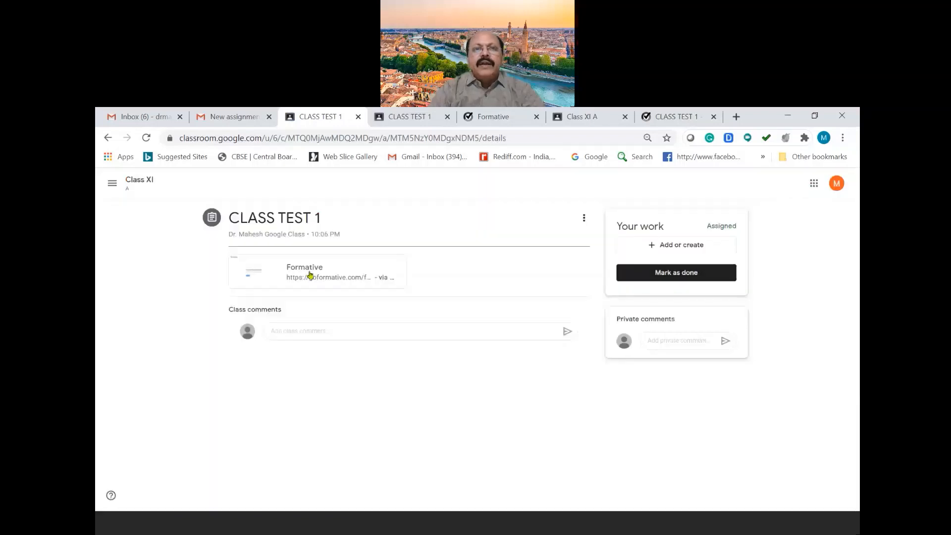
Step: Open the assignment's Formative link, sign in with the student's Google account, and allow Formative to access it
click(310, 275)
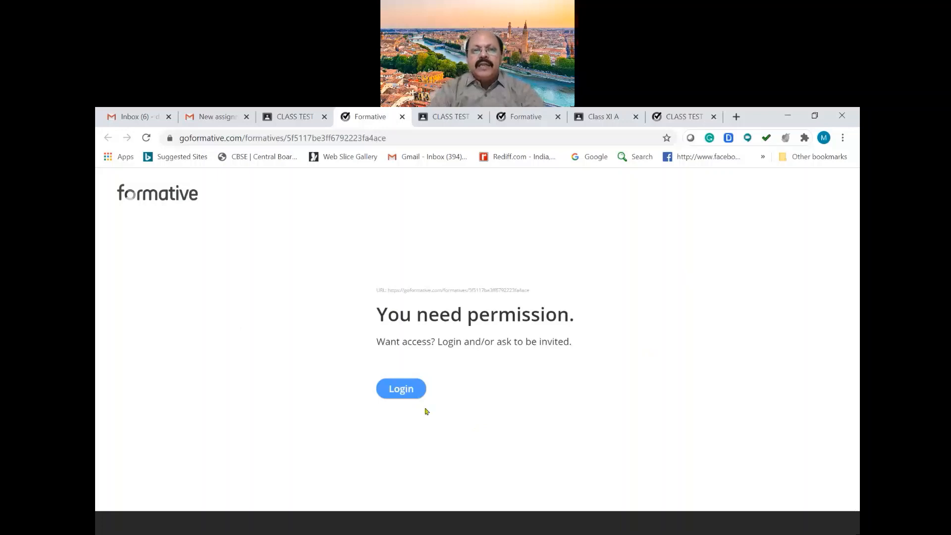
click(397, 391)
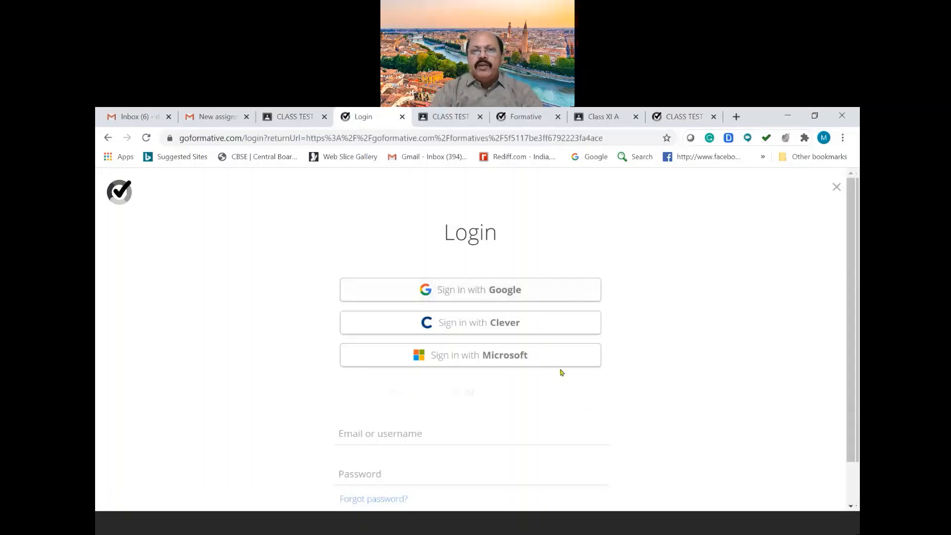
click(485, 288)
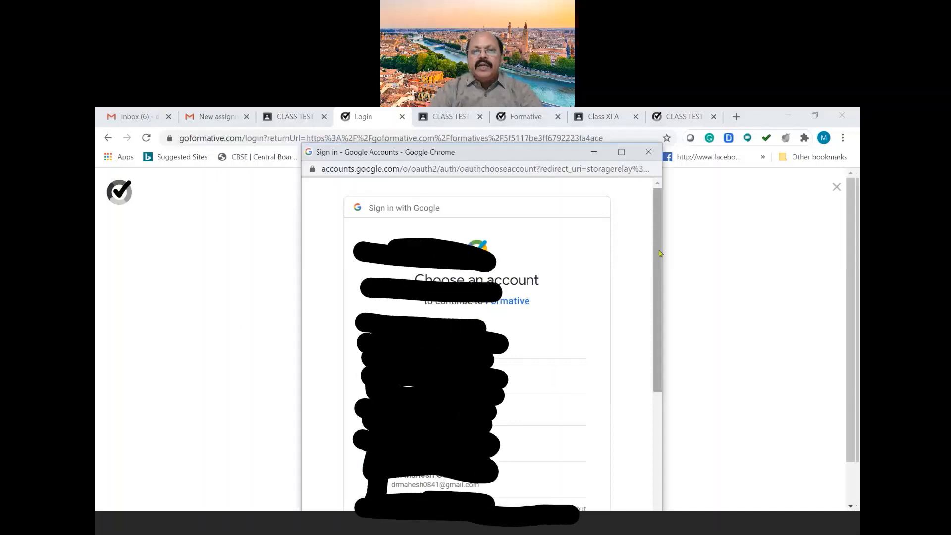
drag(659, 253, 657, 412)
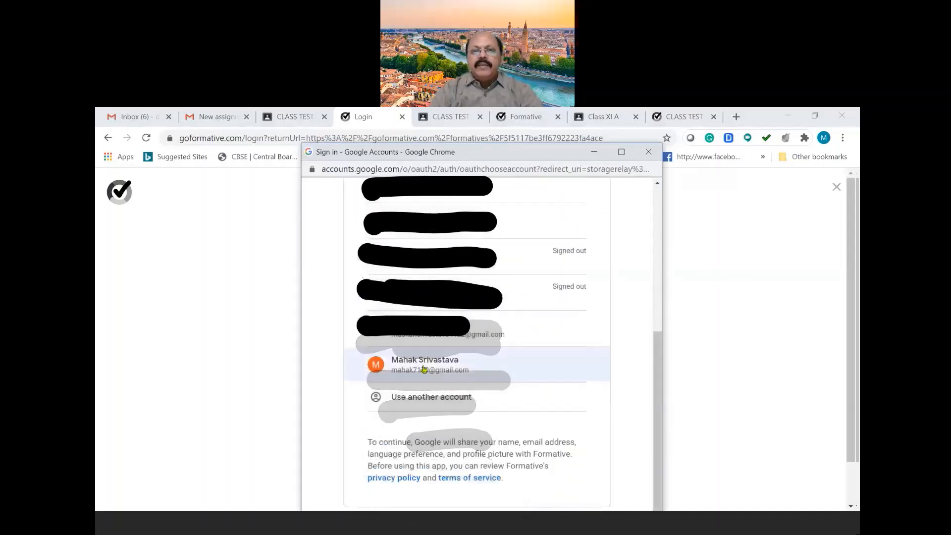
click(461, 365)
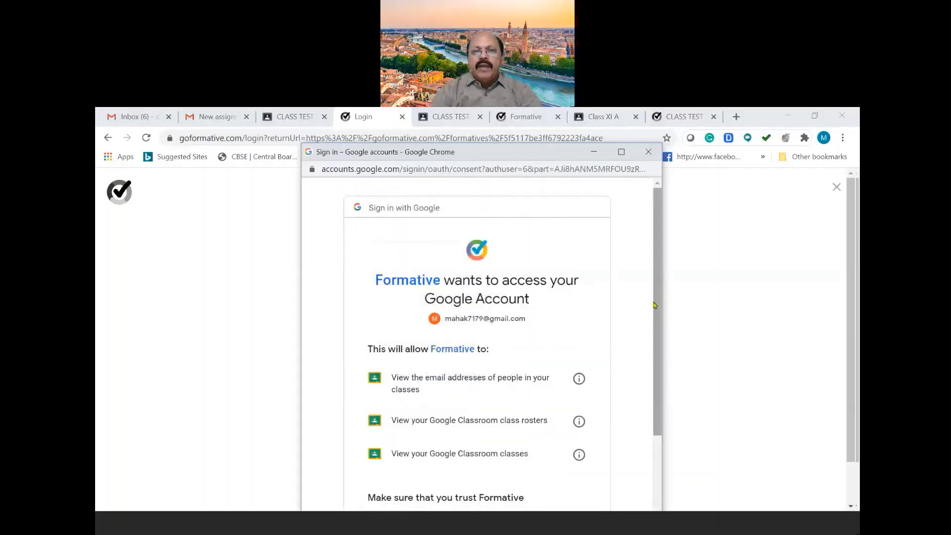
drag(654, 304, 658, 407)
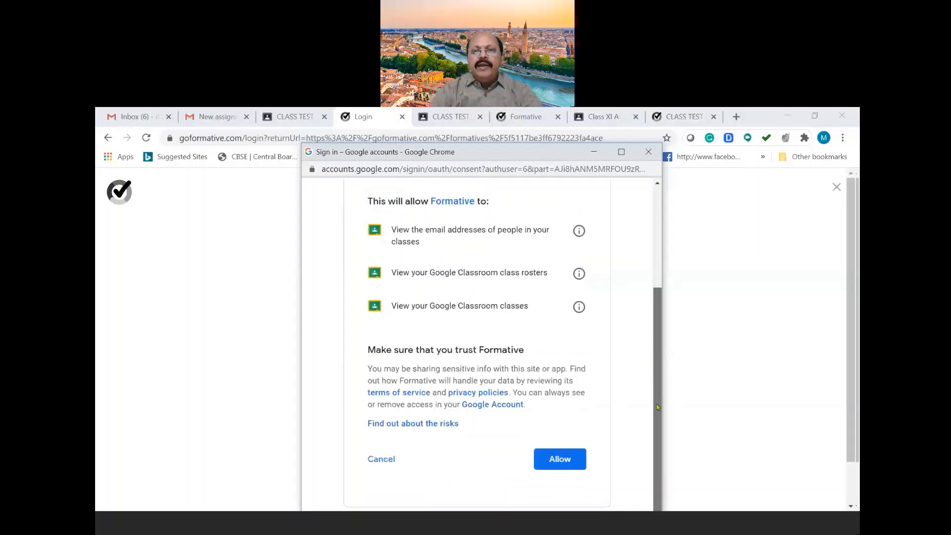
click(555, 460)
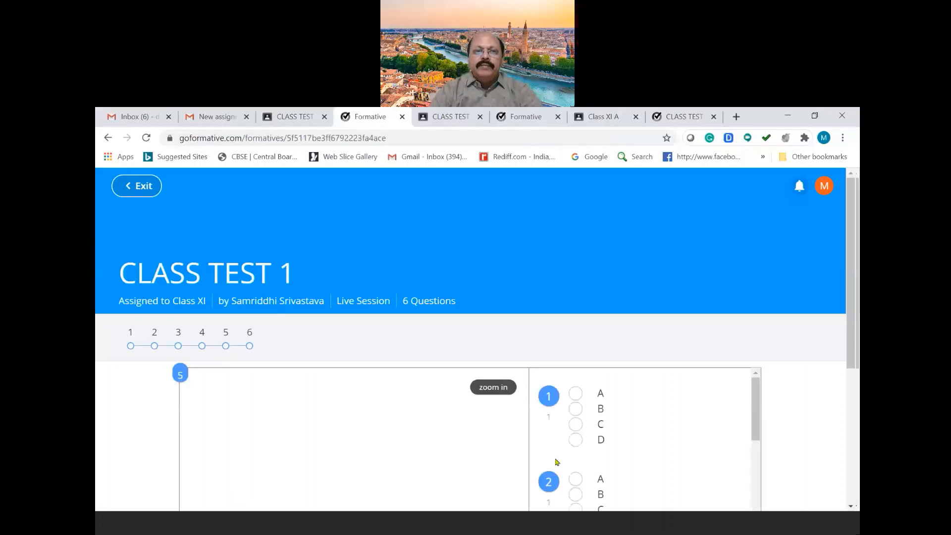
Step: Answer question 1 with D, question 2 with D, and question 3 with A
mouse_move(857, 276)
mouse_down()
mouse_move(855, 442)
mouse_move(856, 275)
mouse_up()
drag(856, 307, 856, 334)
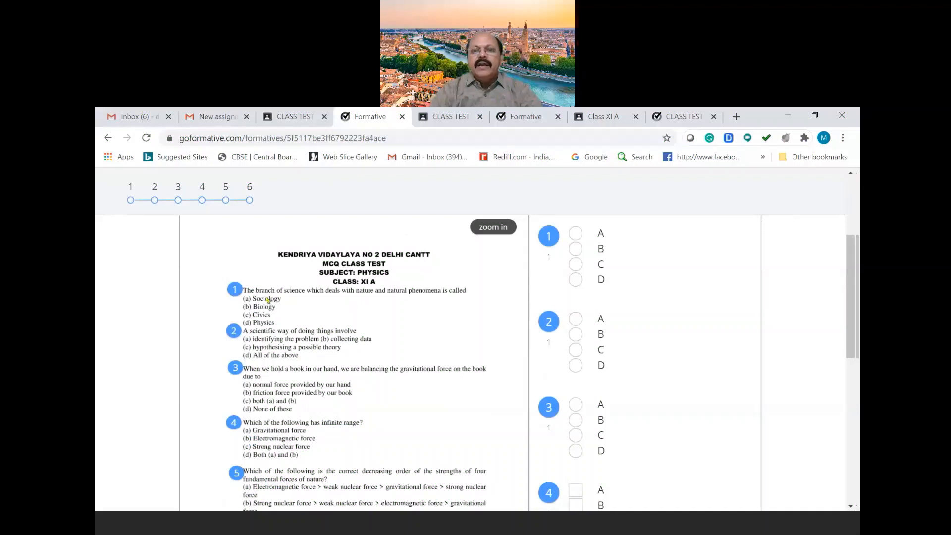
click(575, 281)
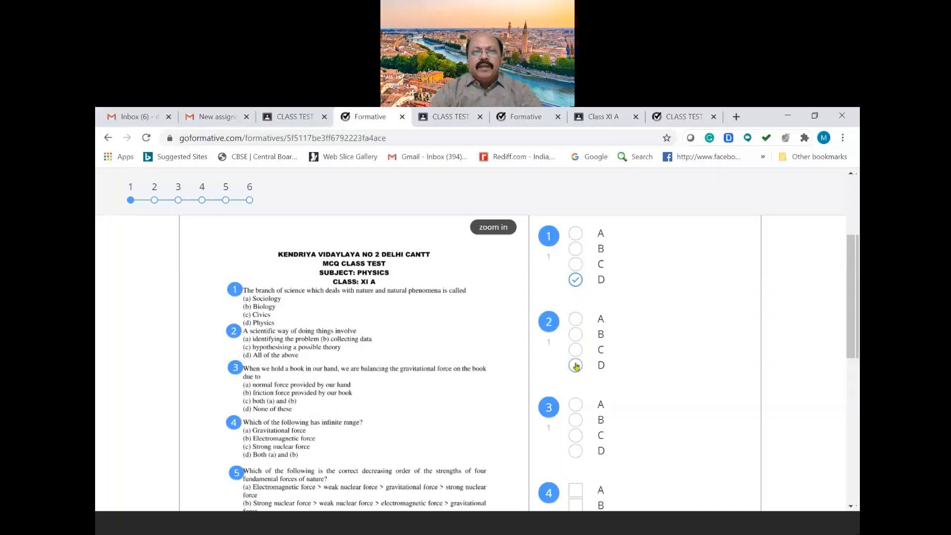
click(575, 366)
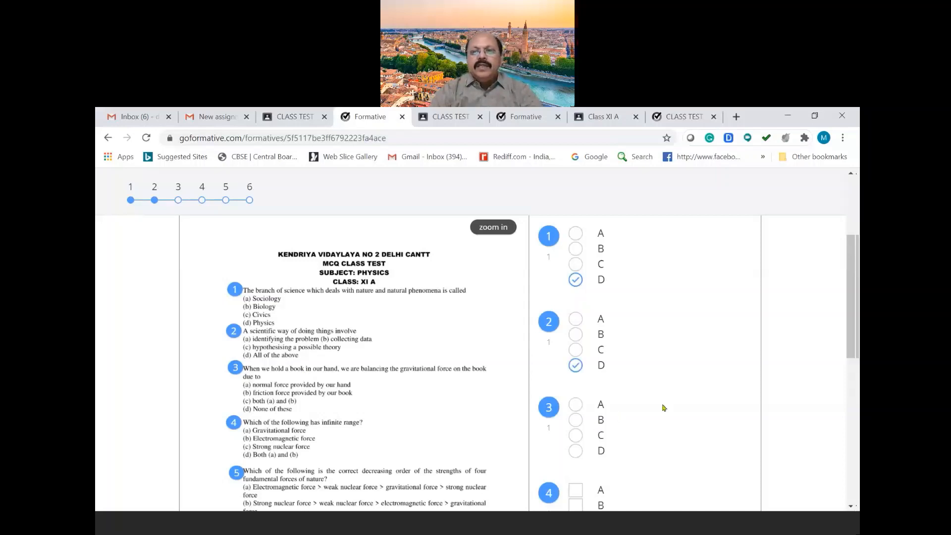
click(575, 405)
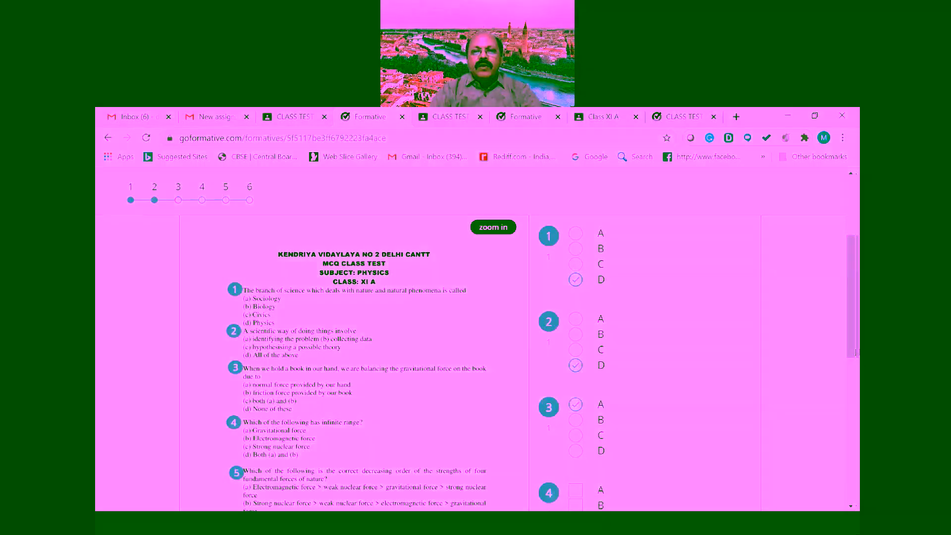
Step: Answer question 4 with both A and D, and question 5 with D
drag(855, 342, 855, 382)
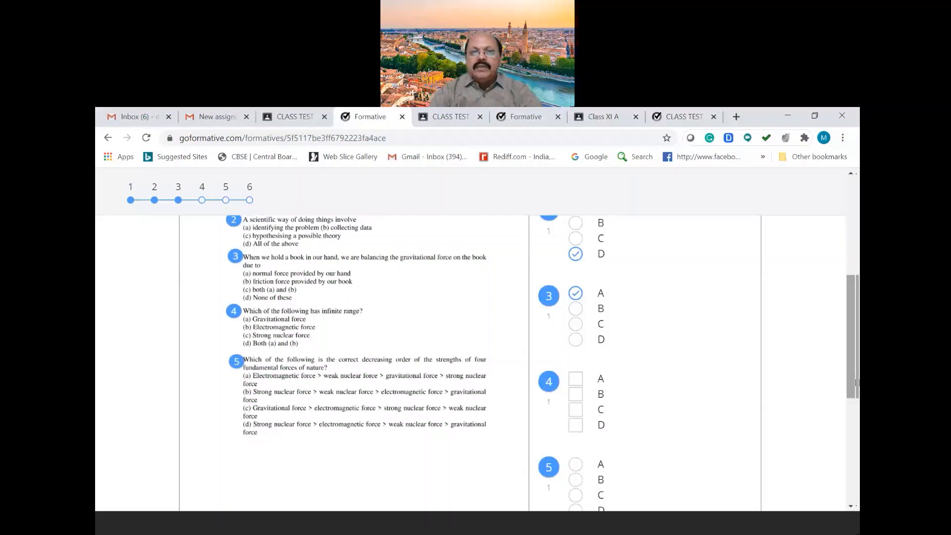
click(576, 383)
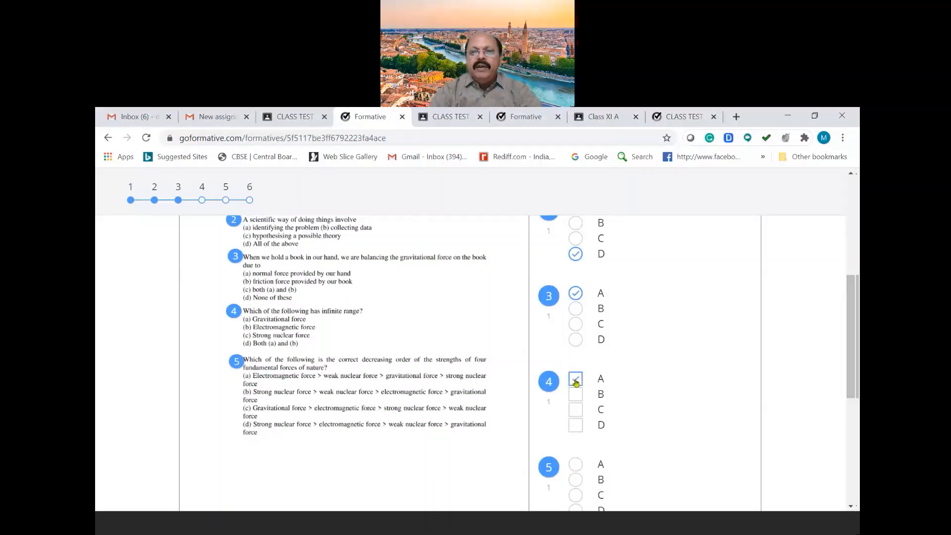
click(577, 427)
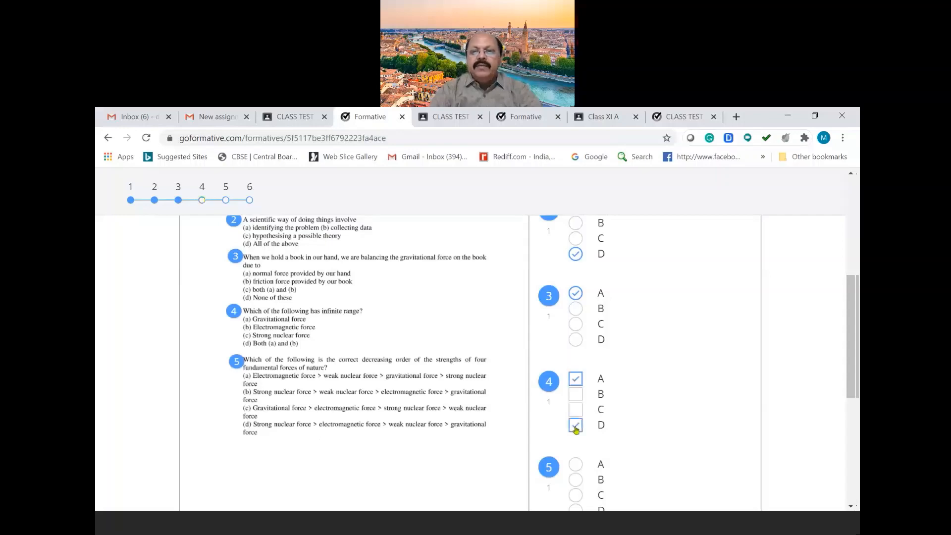
drag(852, 388, 856, 426)
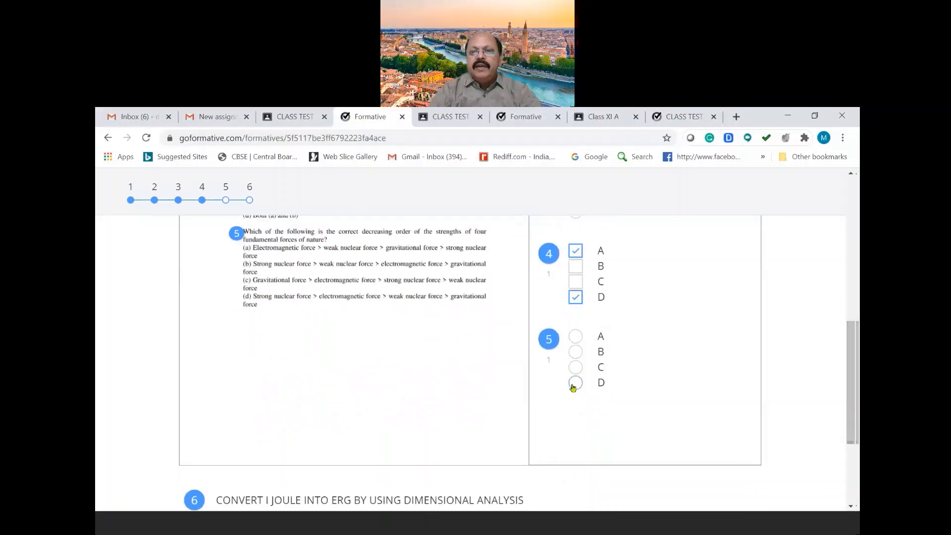
click(574, 388)
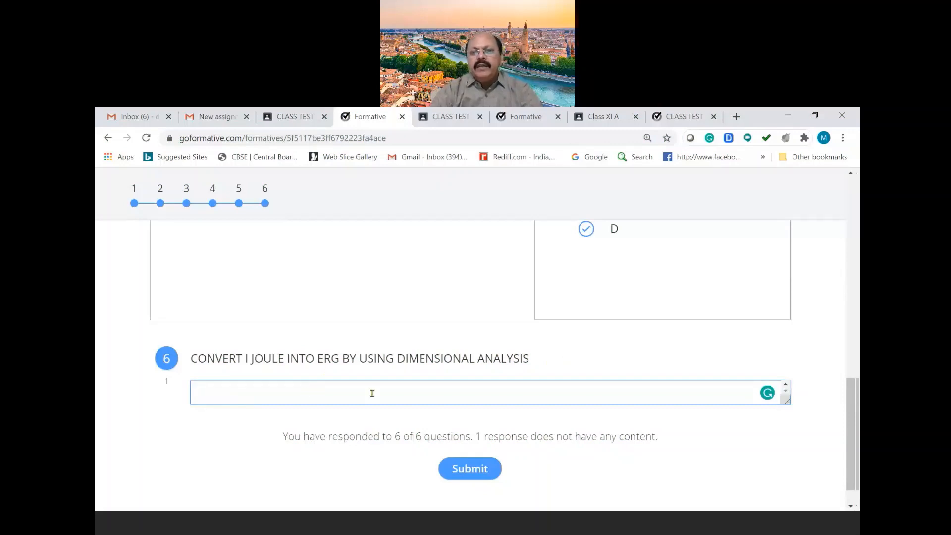
Step: Submit the test with question 6 left blank, and log the student out of Formative
click(477, 468)
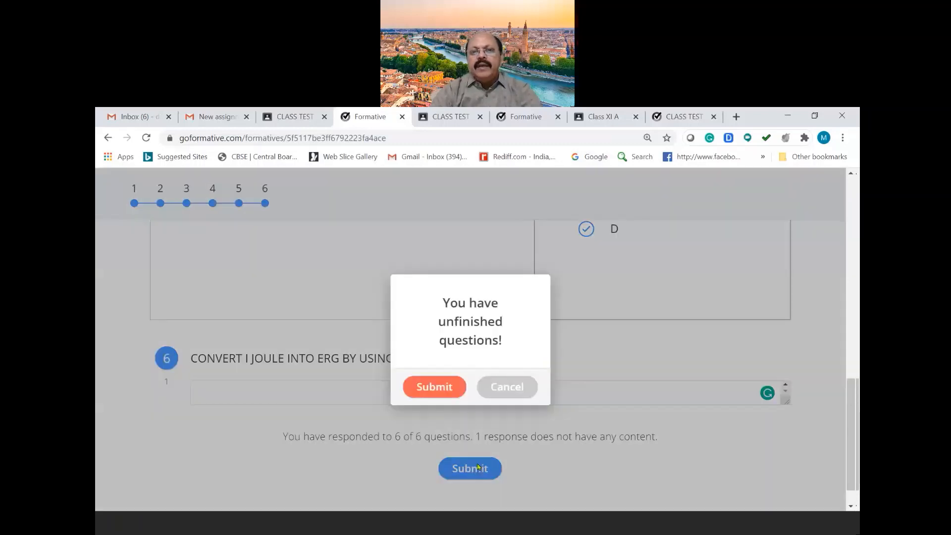
click(433, 392)
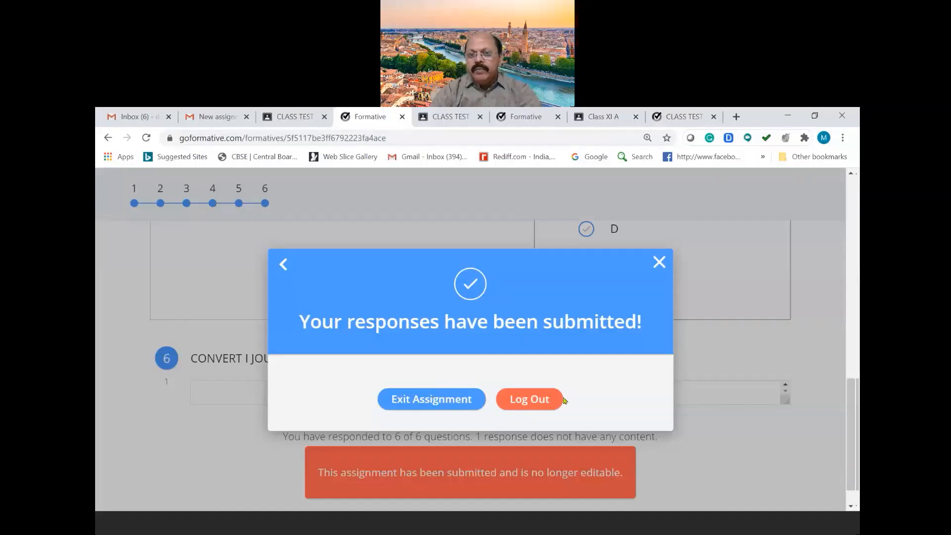
click(535, 397)
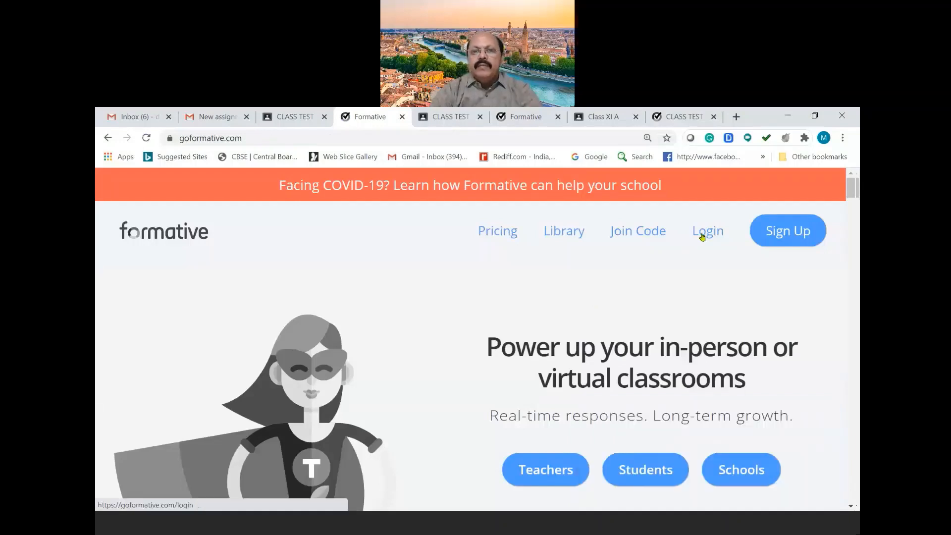
Step: Log in to Formative with the teacher's Google account
click(703, 237)
click(453, 308)
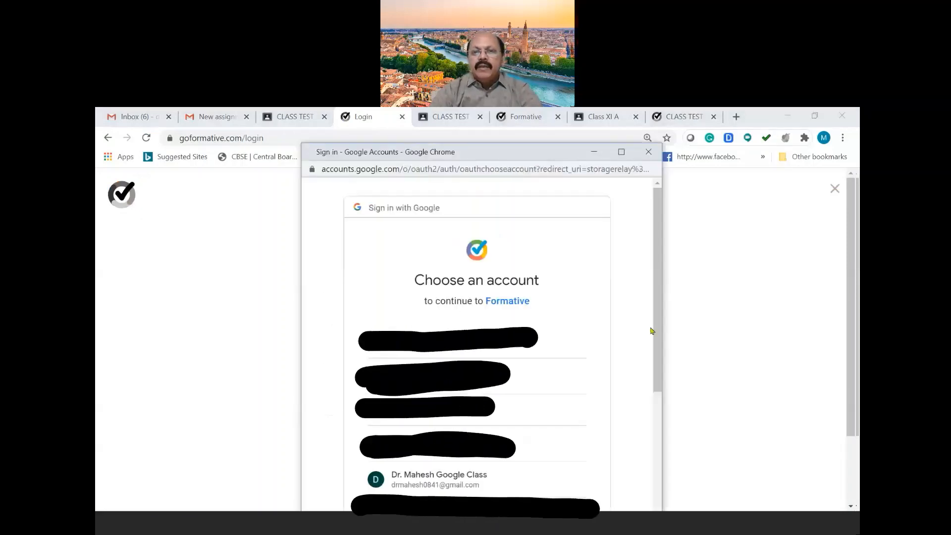
drag(657, 331, 656, 391)
click(443, 343)
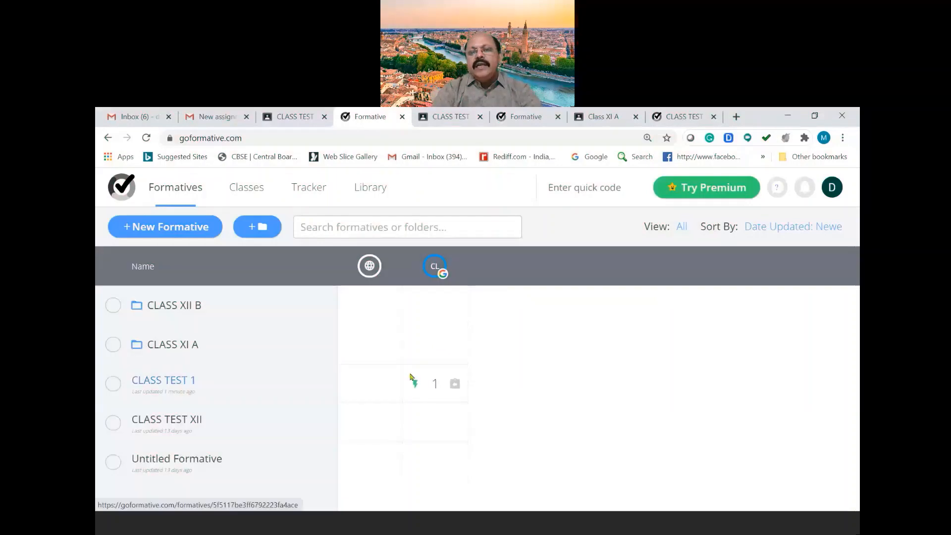
Step: View Class XI's responses to CLASS TEST 1 and show the scores as points instead of percentages
click(437, 385)
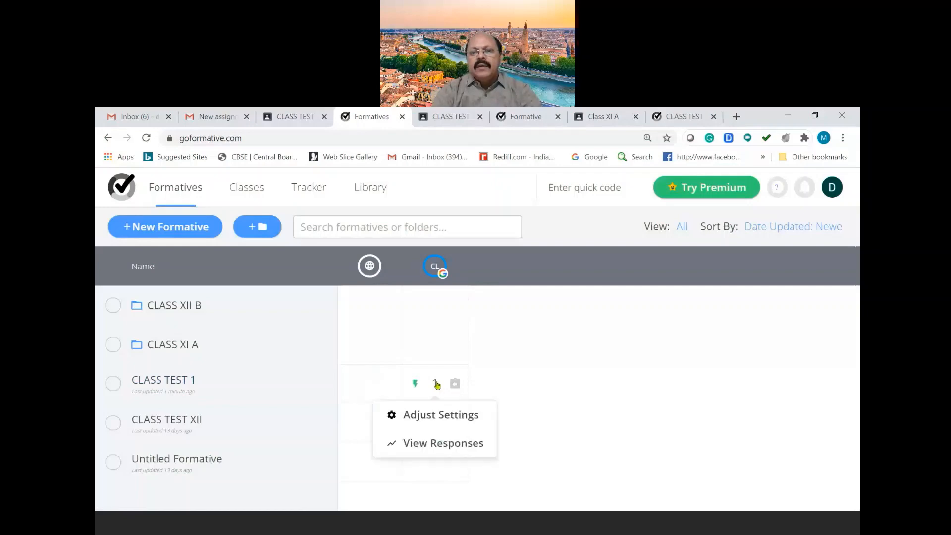
click(454, 448)
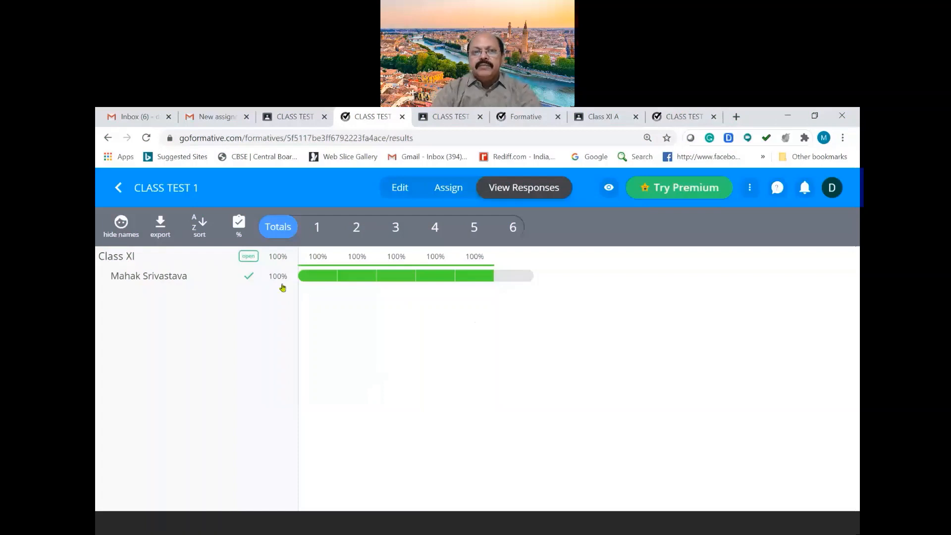
click(237, 225)
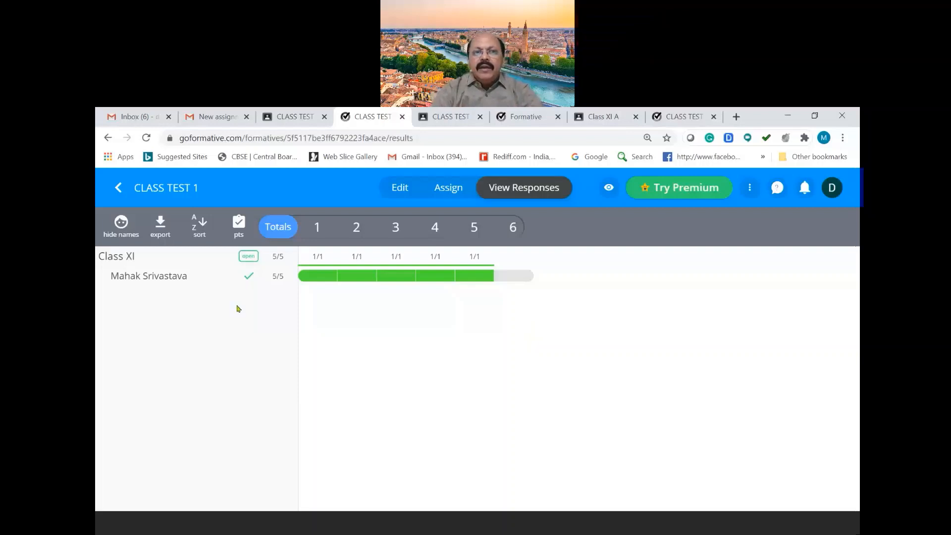
Step: Open the export options for the CLASS TEST 1 results
click(159, 225)
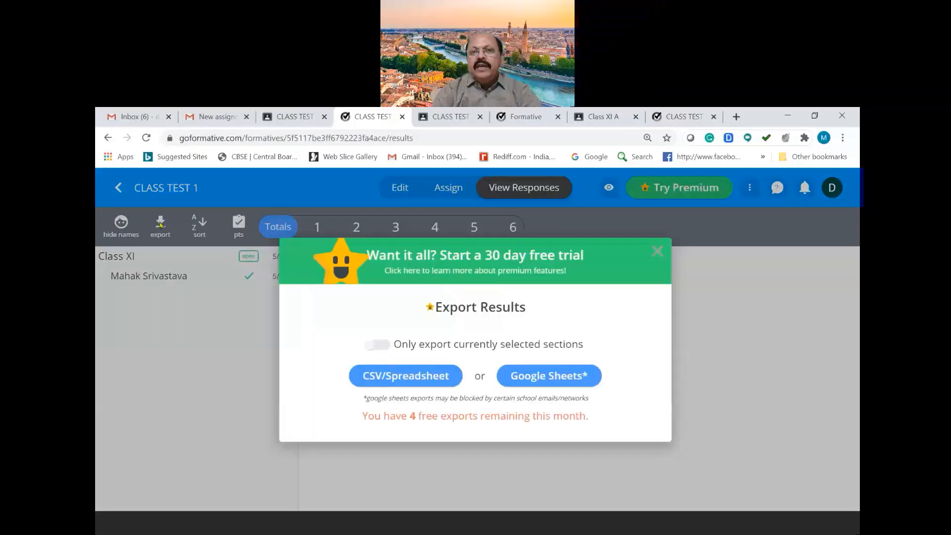